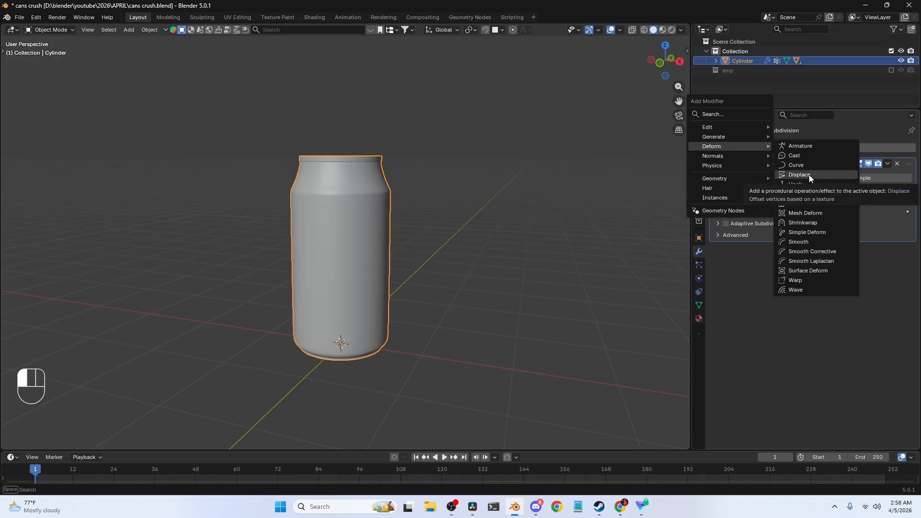
Step: Add a Displace modifier to the can and give it a new Stucci texture
left_click(808, 174)
key("KP_1")
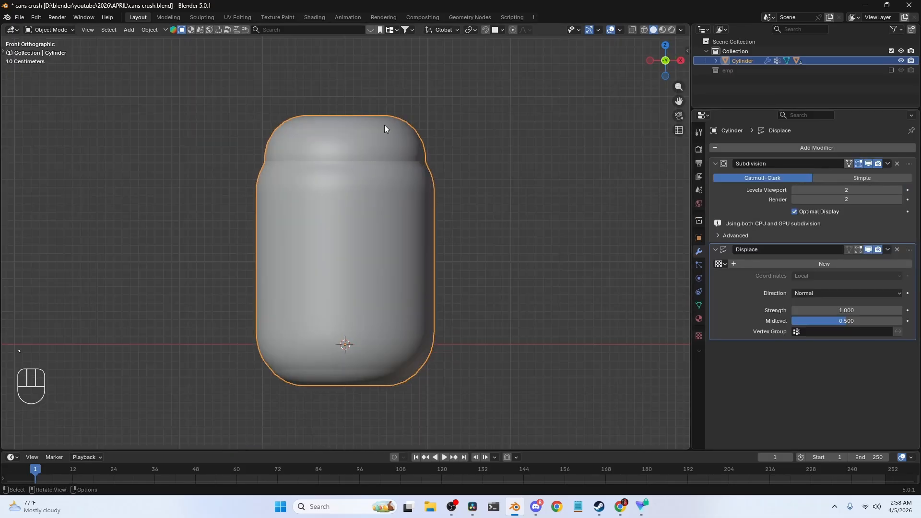
left_click(839, 266)
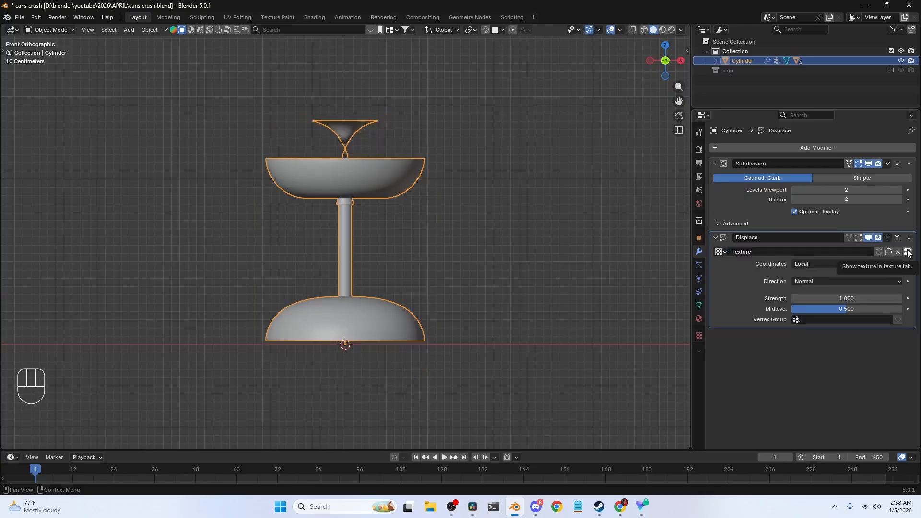
left_click(907, 252)
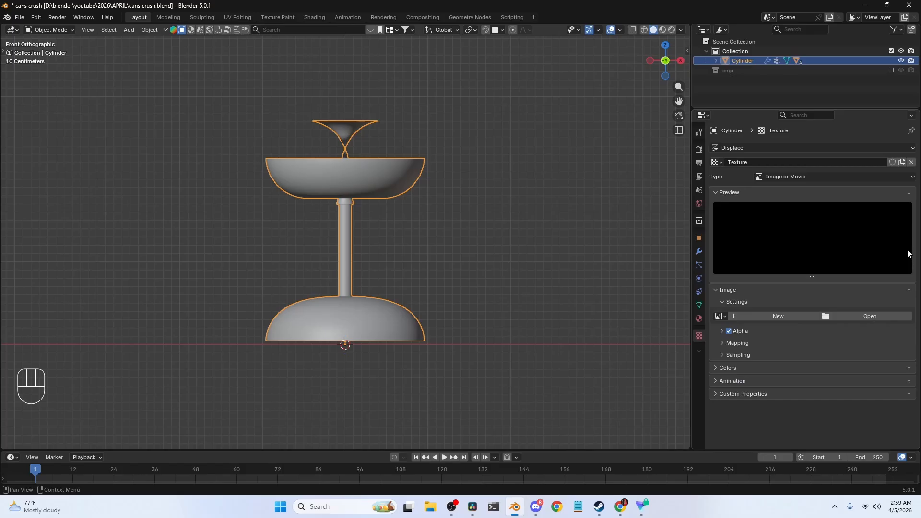
left_click(785, 180)
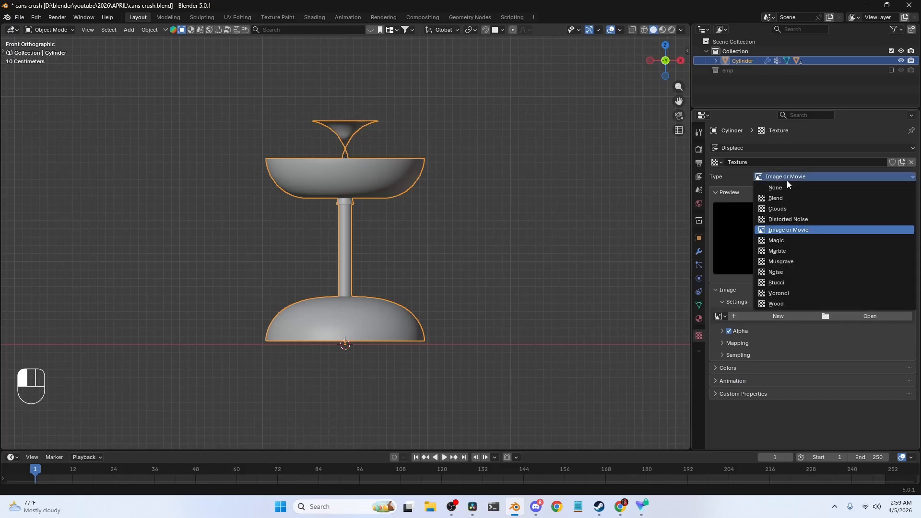
left_click(801, 282)
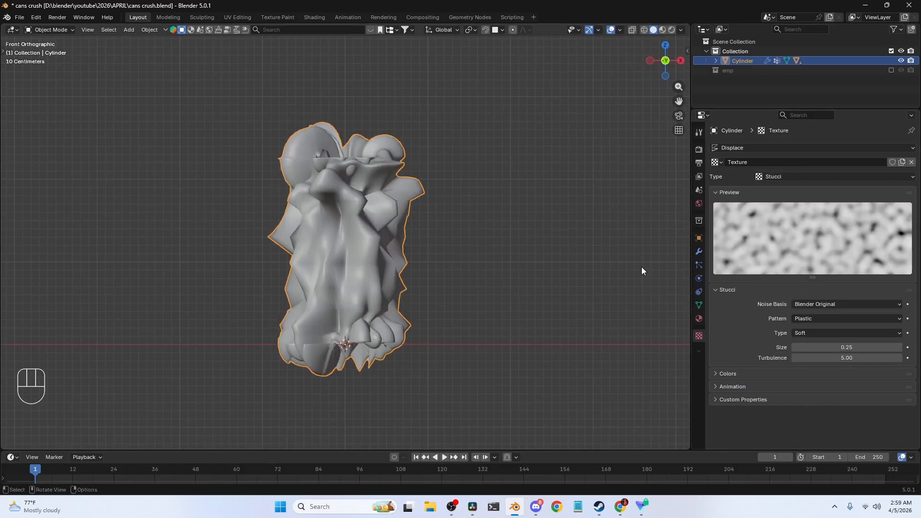
Step: Set the Stucci texture's type to Hard and fine-tune its size to about 0.25
scroll(593, 256, "up", 3)
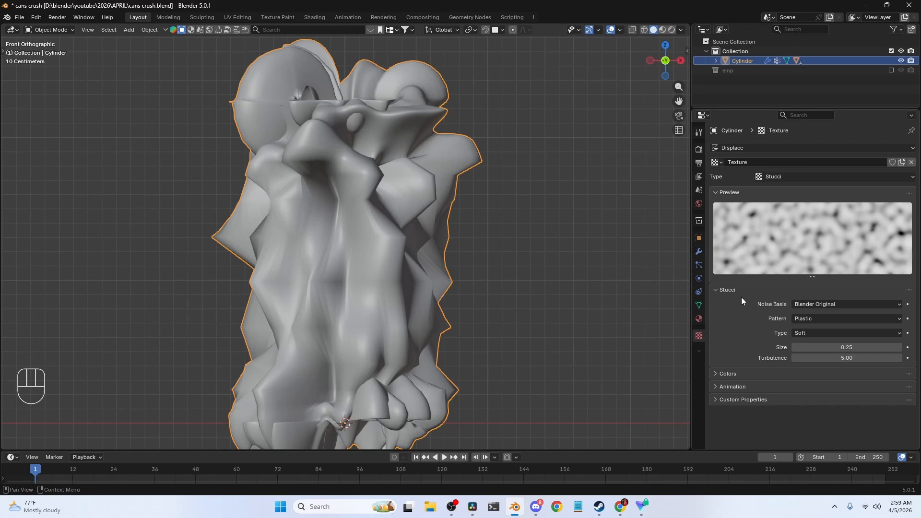
left_click(815, 333)
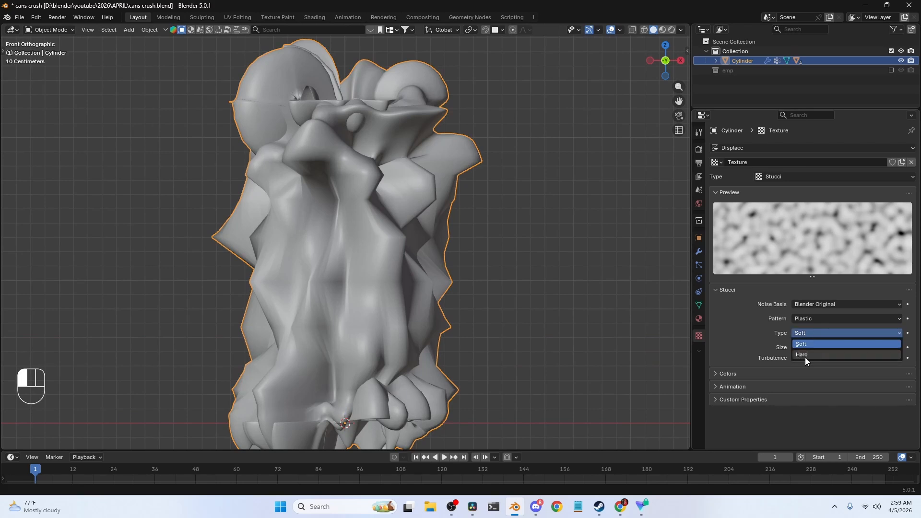
left_click(805, 355)
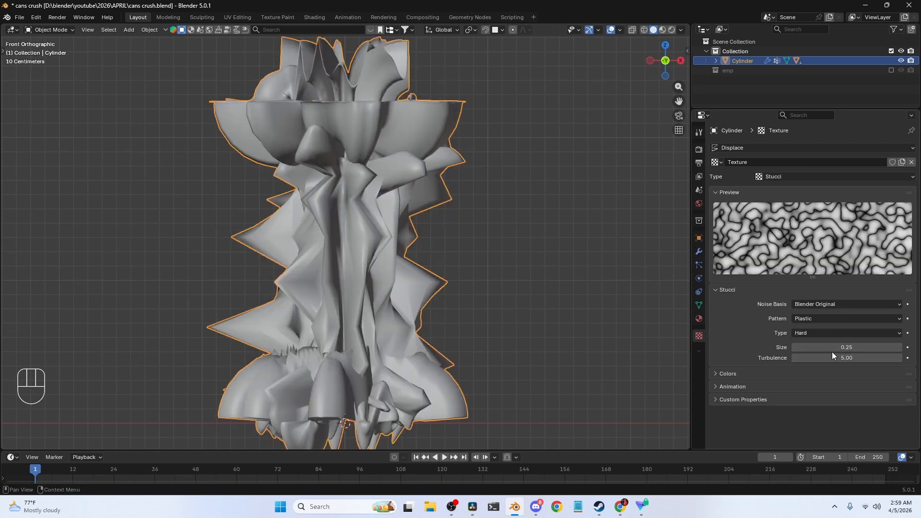
left_click_drag(825, 347, 825, 348, "shift")
middle_click_drag(512, 232, 520, 257)
key("grave")
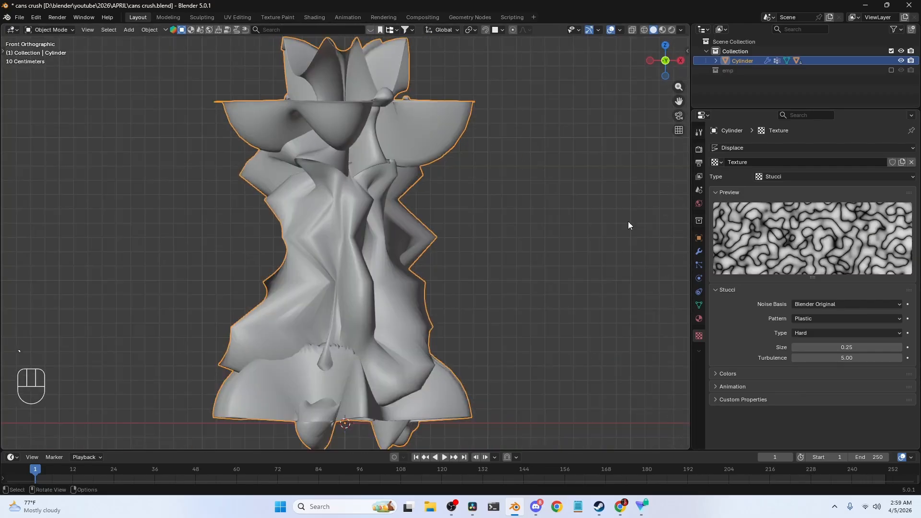
Step: Set the Displace modifier's strength to -0.030
left_click(699, 251)
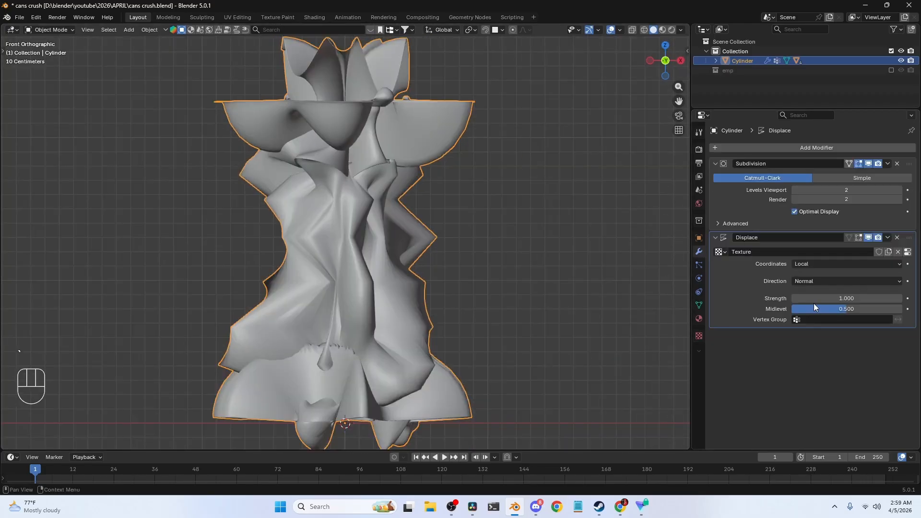
left_click_drag(851, 298, 804, 298, "shift")
middle_click_drag(521, 259, 310, 152)
Step: Draw a freehand annotation over the can's upper rim, undo it and return to the selection tool
key("t")
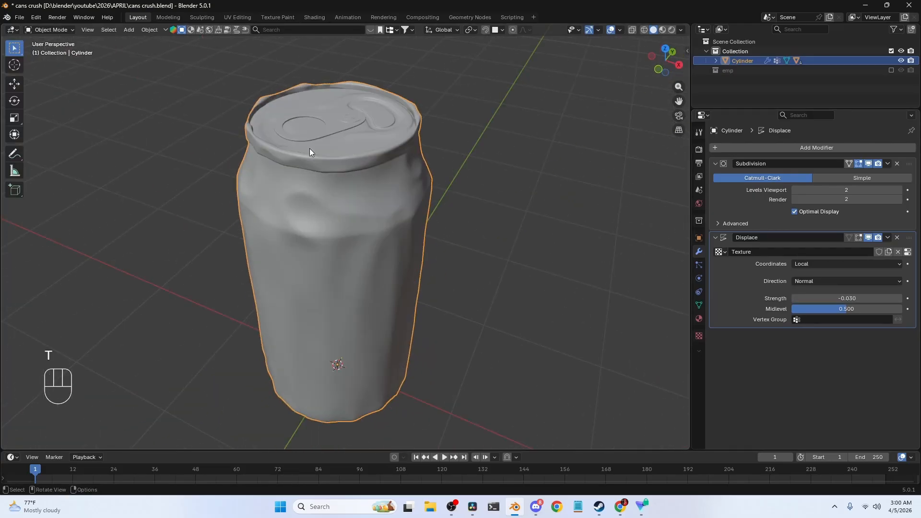
left_click(15, 154)
mouse_move(256, 126)
left_mouse_down()
mouse_move(268, 144)
mouse_move(306, 158)
left_mouse_up()
key("ctrl+z")
left_click(14, 48)
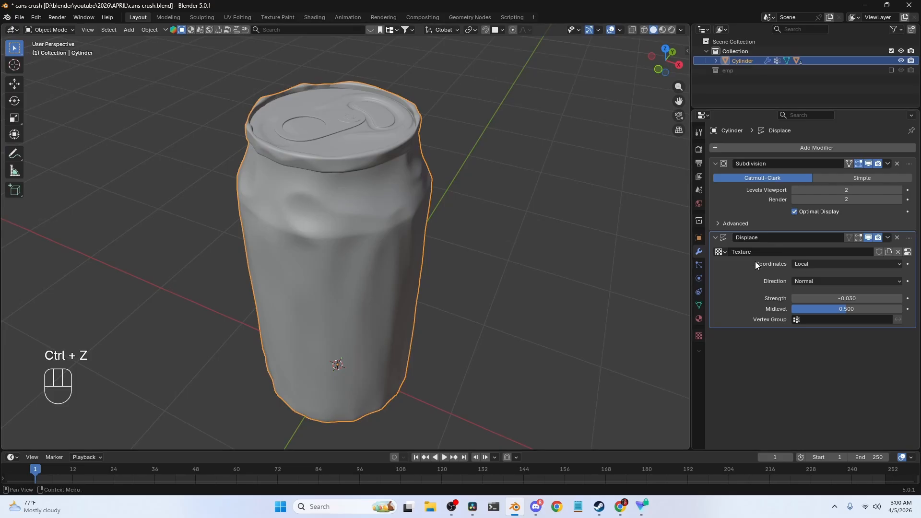
Step: Restrict the Displace modifier to the vertex group named Group
middle_click_drag(598, 265, 541, 200)
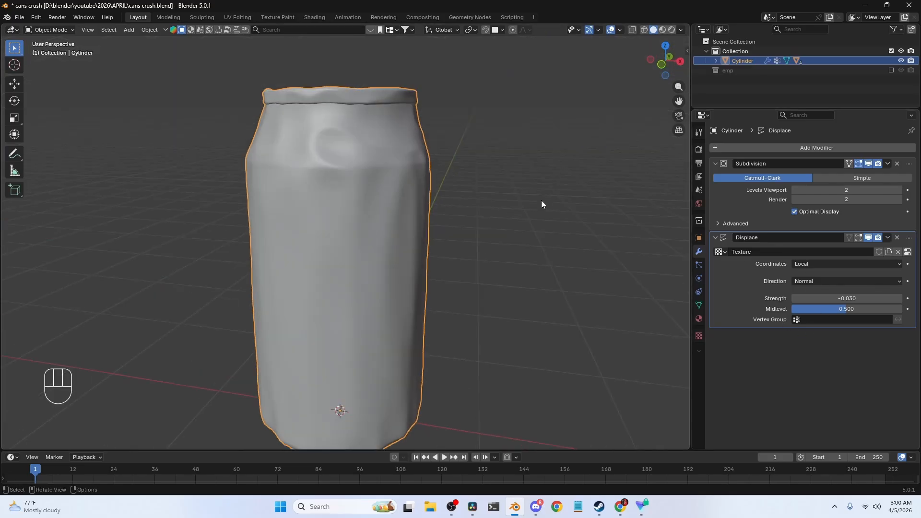
left_click(800, 320)
left_click(810, 335)
middle_click_drag(498, 237, 500, 209)
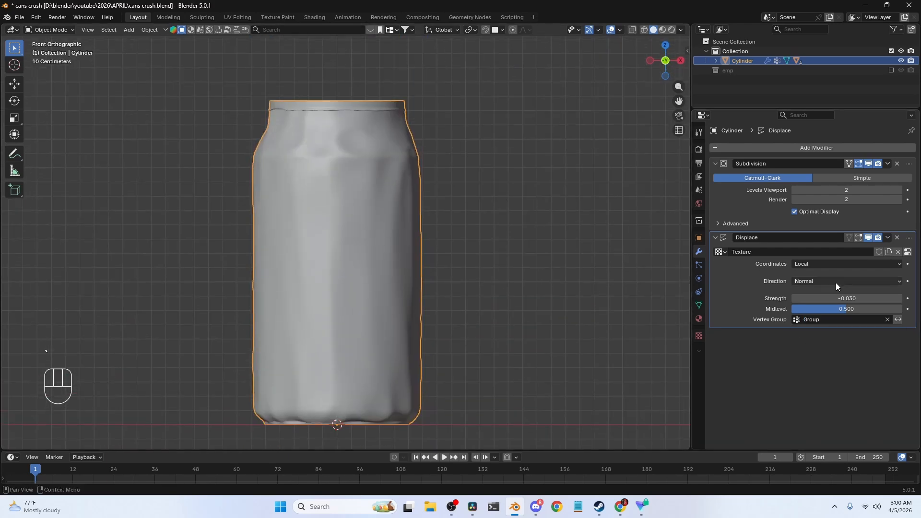
Step: Set the Stucci texture's size to 0.28
left_click(908, 251)
mouse_move(847, 347)
left_mouse_down()
mouse_move(835, 347)
mouse_move(863, 347)
left_mouse_up()
middle_click_drag(606, 280, 538, 192)
Step: Try a lower turbulence value for the Stucci texture and undo it
left_click_drag(843, 358, 796, 358, "shift")
key("ctrl+z")
middle_click_drag(386, 181, 461, 200)
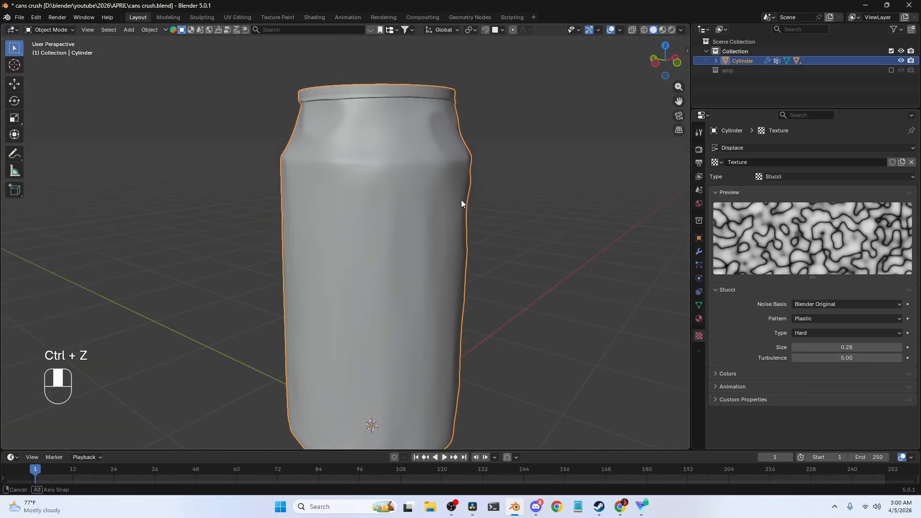
Step: Add a lattice and raise it along Z to the middle of the can
key("grave")
scroll(421, 136, "down", 6)
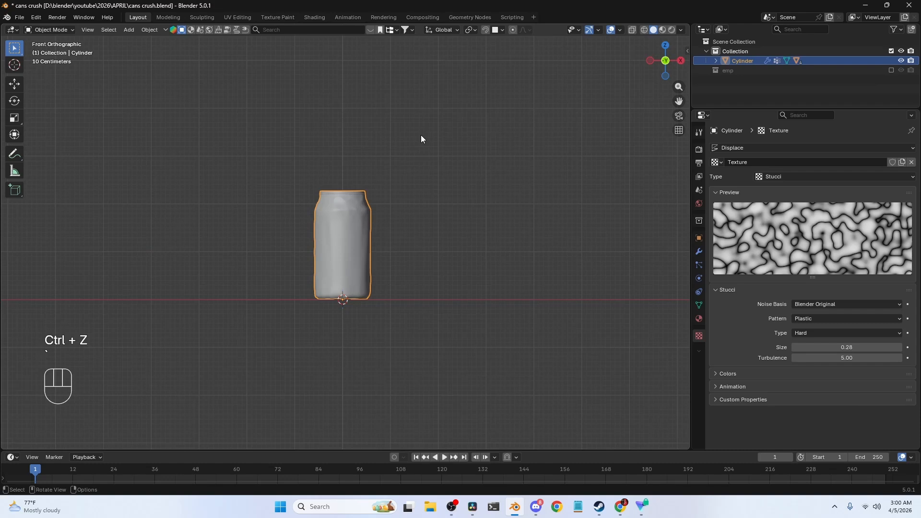
key("shift+a")
mouse_move(402, 151)
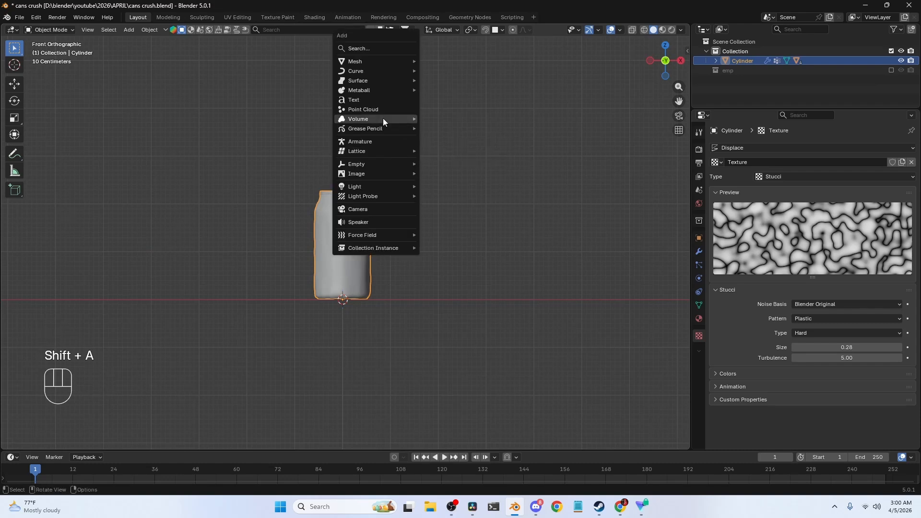
left_click(475, 151)
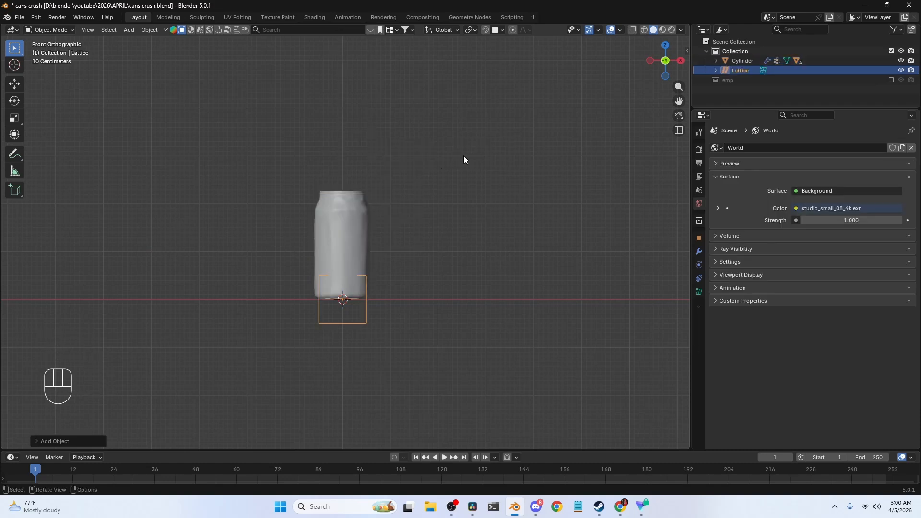
scroll(398, 195, "up", 2)
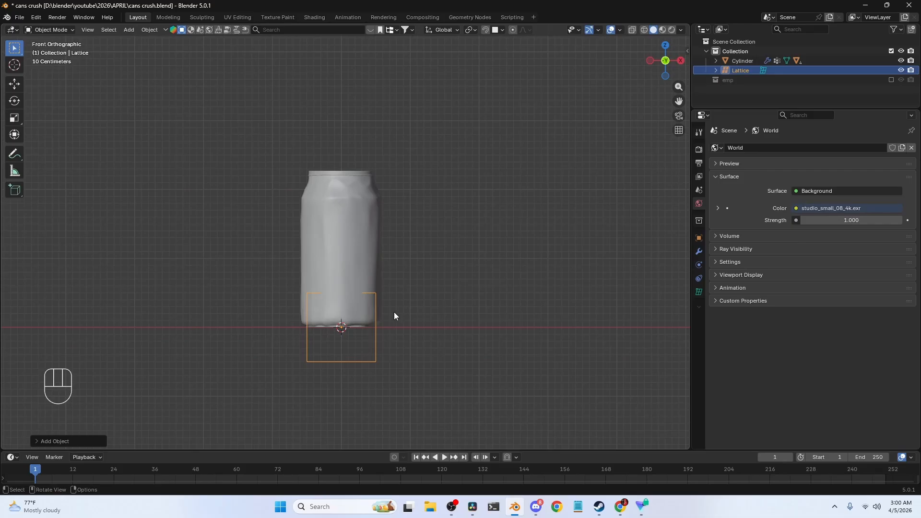
key("g")
key("z")
left_click(391, 237)
Step: Scale the lattice uniformly by about 1.3 and stretch it along Z so it encloses the whole can
key("s")
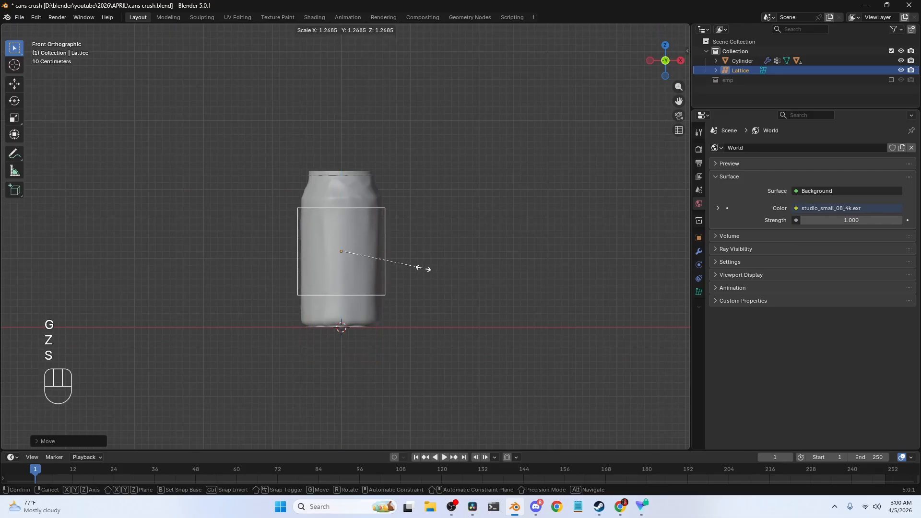
left_click(425, 267)
middle_click_drag(424, 267, 338, 222)
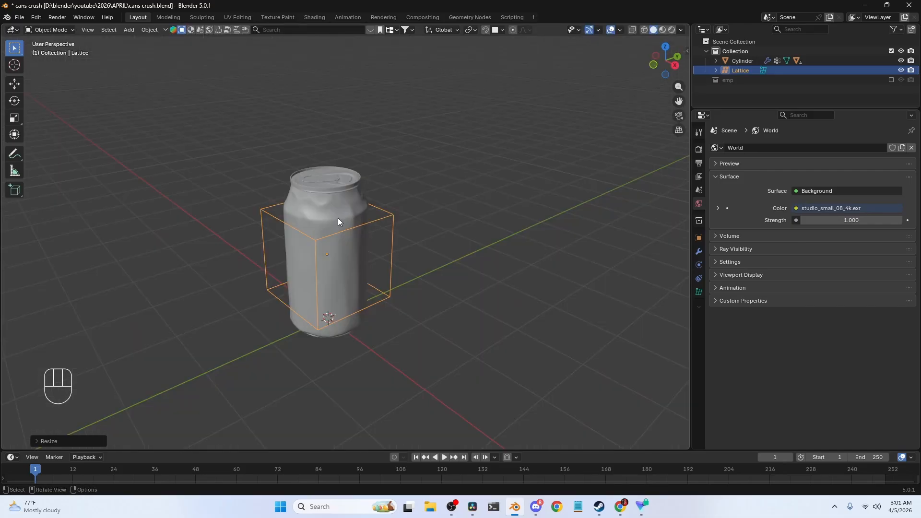
key("grave")
key("s")
key("z")
left_click(412, 185)
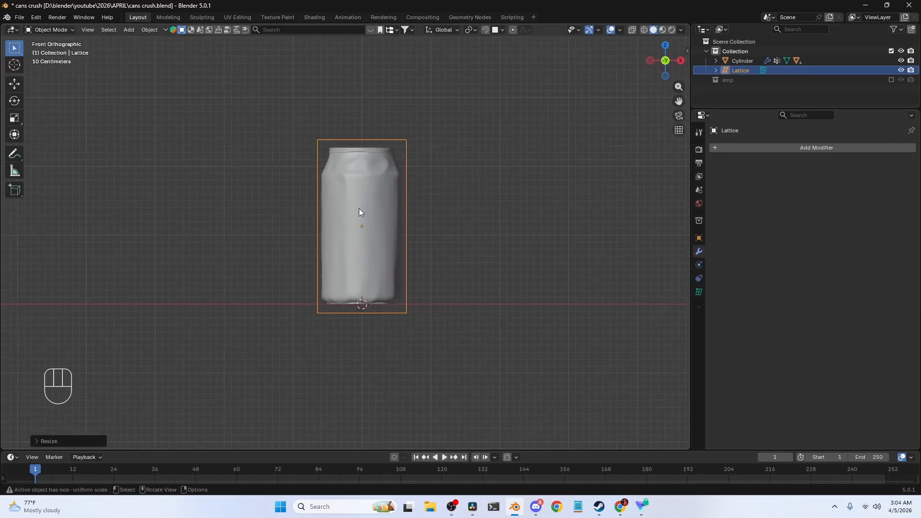
Step: Add a Lattice modifier to the can and assign the surrounding lattice as its object
left_click(359, 208)
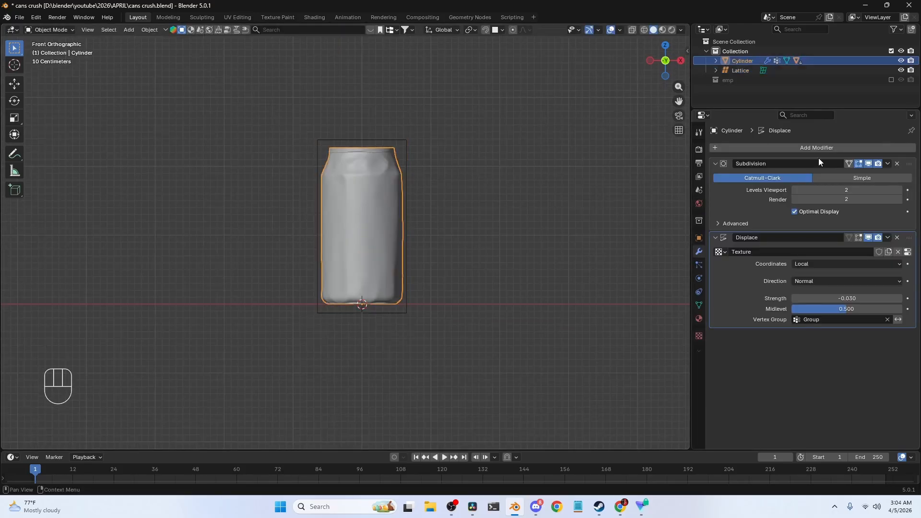
left_click(808, 147)
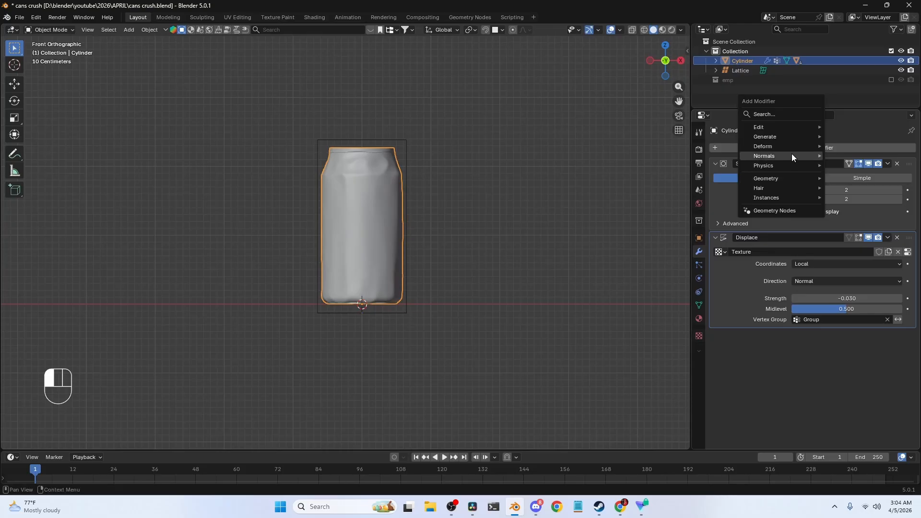
mouse_move(791, 144)
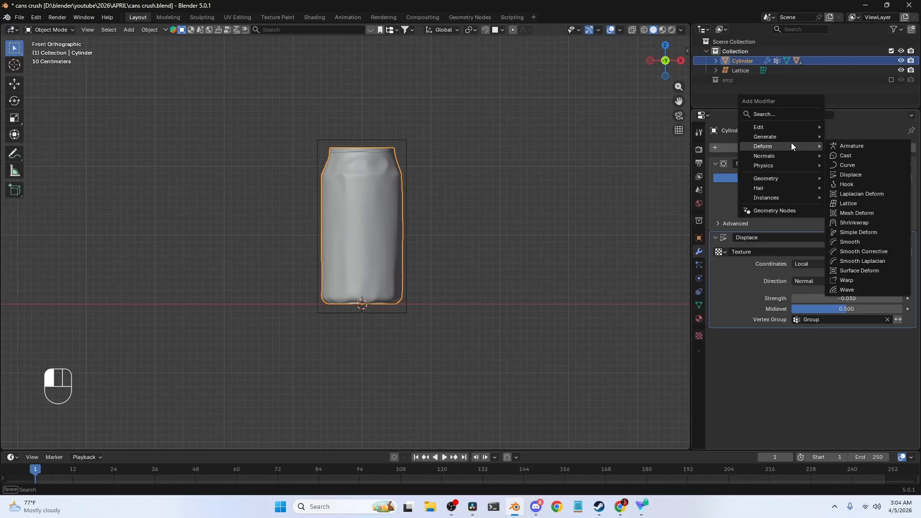
left_click(847, 203)
left_click(895, 349)
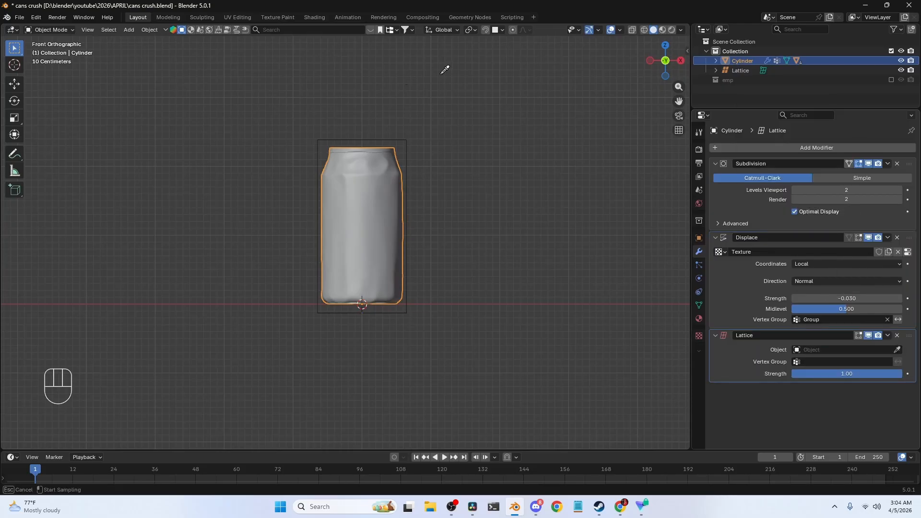
left_click(406, 140)
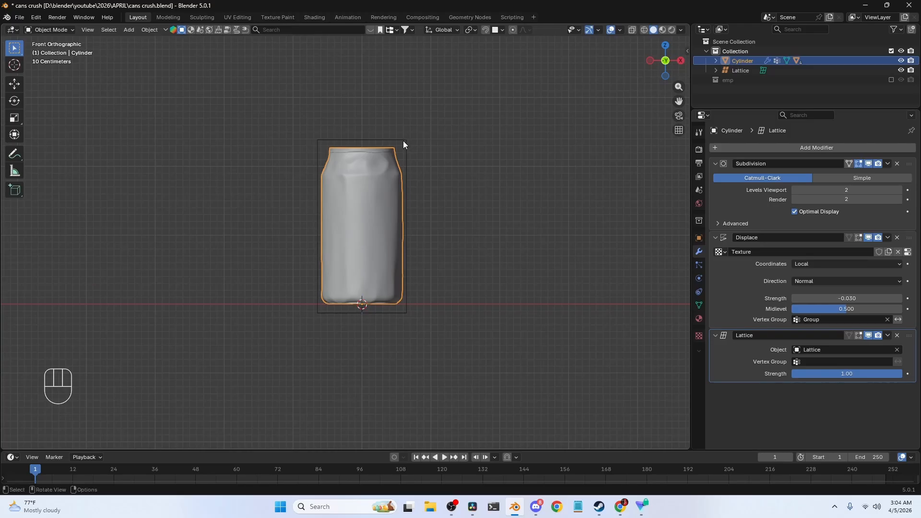
Step: Try flattening the can by moving the lattice's four top points far down along Z, and undo the move
left_click(396, 139)
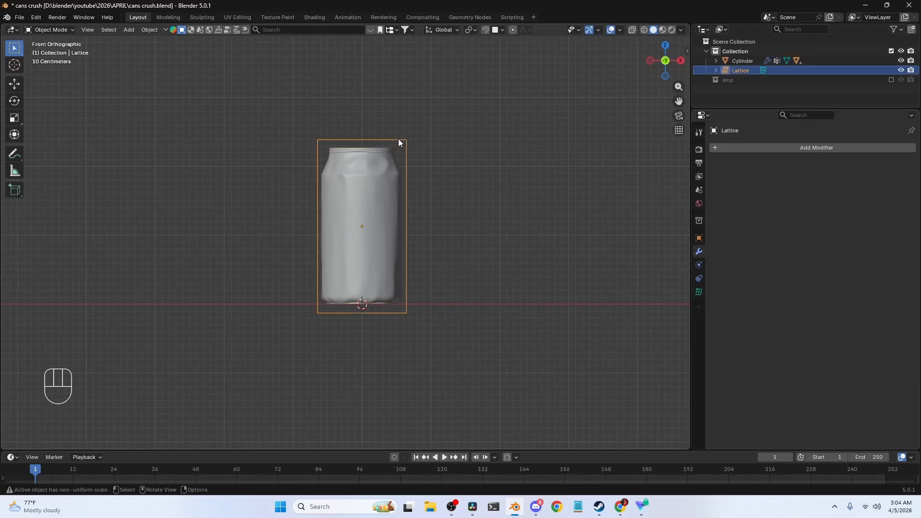
key("Tab")
middle_click_drag(398, 139, 428, 172)
left_click_drag(251, 78, 573, 201)
key("g")
key("z")
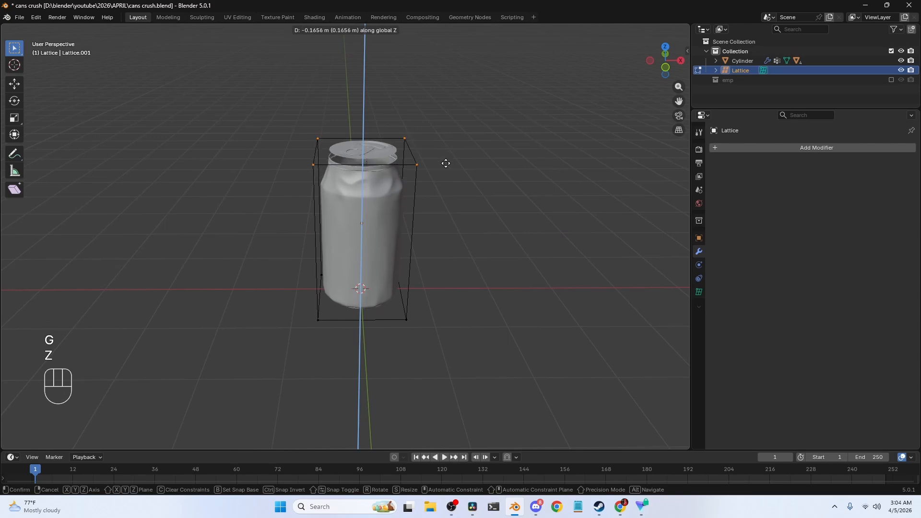
left_click(436, 297)
scroll(410, 249, "up", 5)
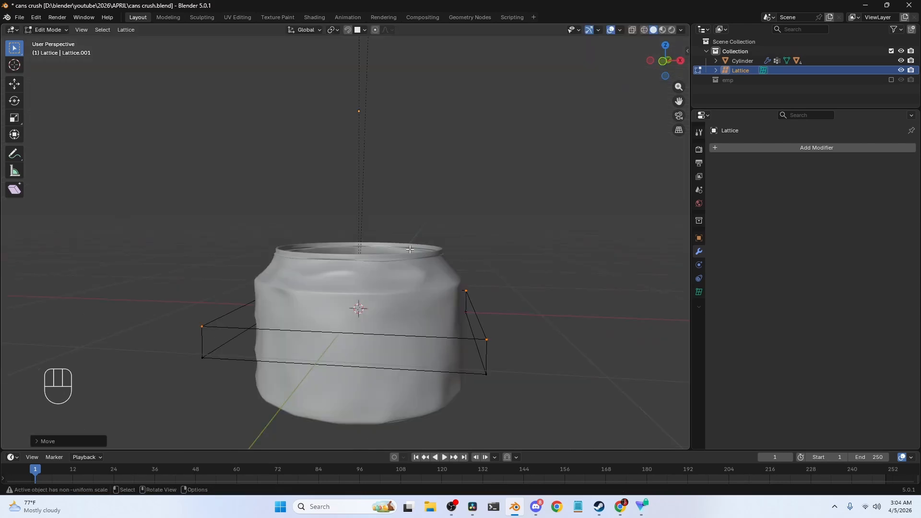
key("ctrl+z")
Step: Try lowering the lattice's top points along Z again, cancel the move and leave lattice editing
scroll(419, 175, "down", 3)
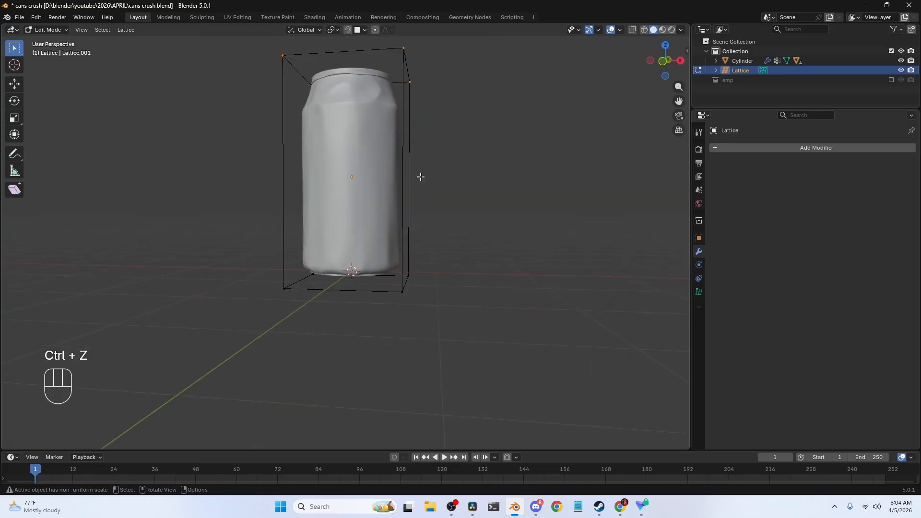
middle_click_drag(419, 174, 480, 266, "shift")
key("grave")
middle_click_drag(417, 155, 432, 191)
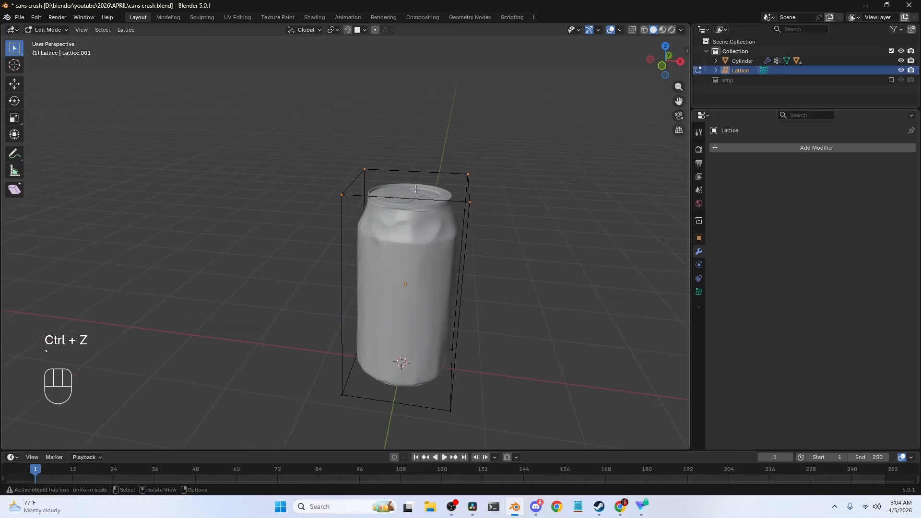
key("g")
key("z")
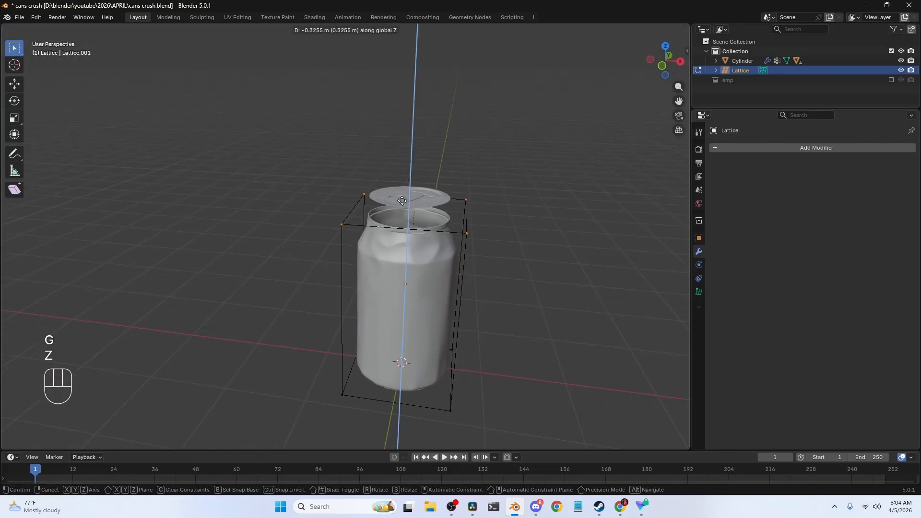
right_click(400, 183)
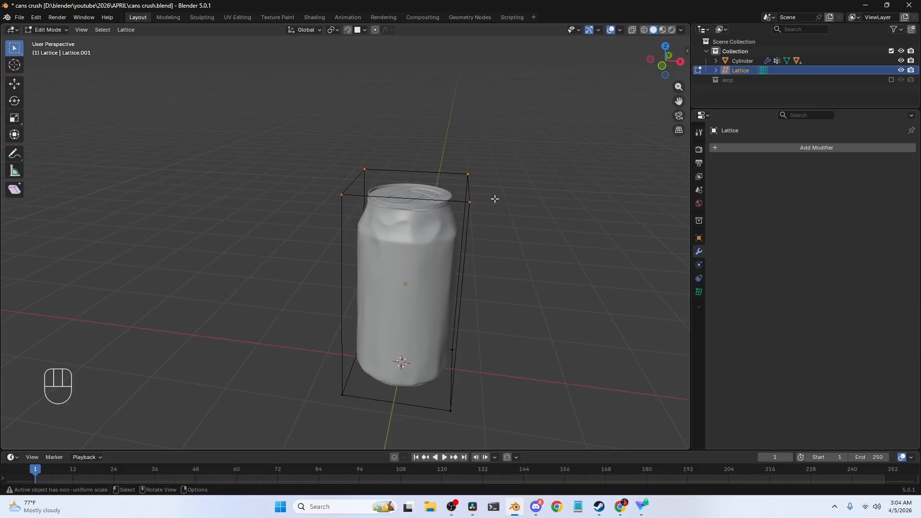
key("Tab")
middle_click_drag(537, 194, 391, 260)
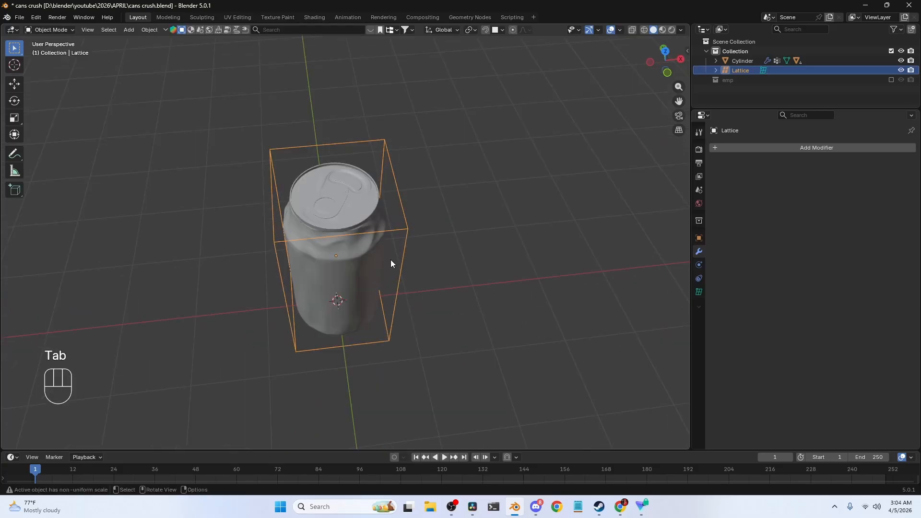
Step: Copy the can body's Lattice modifier to the lid's pull tab and rivet parts, and check that they received it
scroll(327, 171, "up", 4)
left_click(324, 142)
left_click(330, 123, "shift")
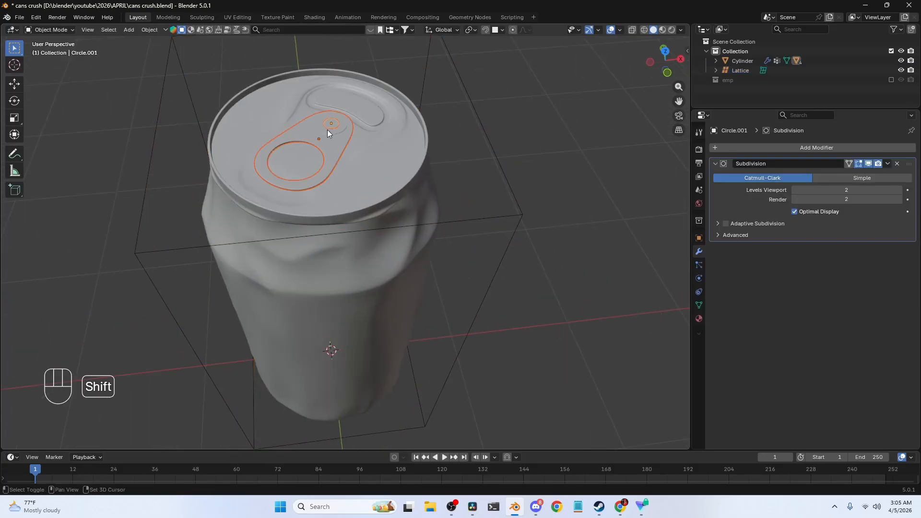
left_click(390, 134, "shift")
middle_click_drag(494, 166, 357, 200)
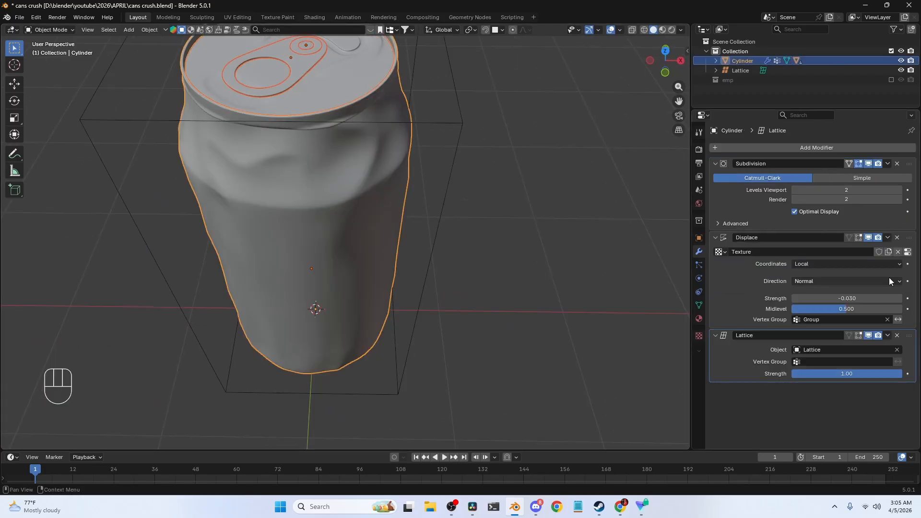
left_click(888, 335)
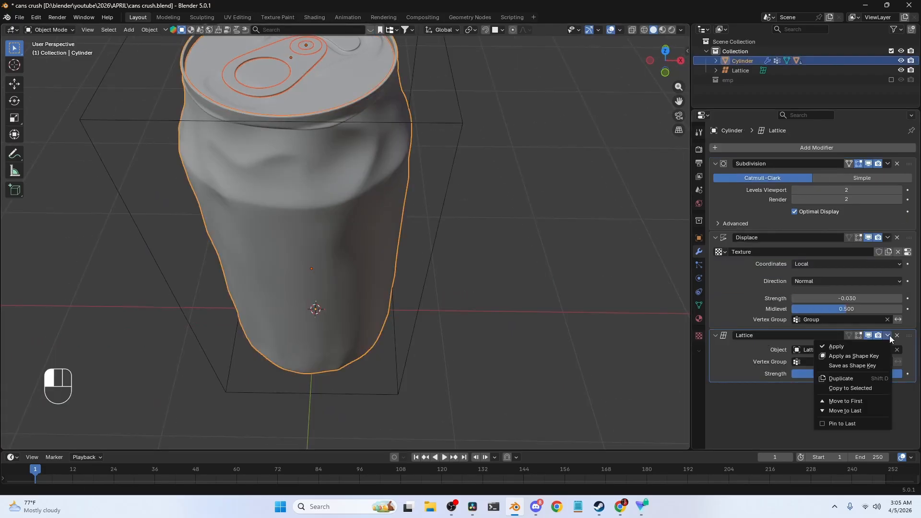
left_click(852, 387)
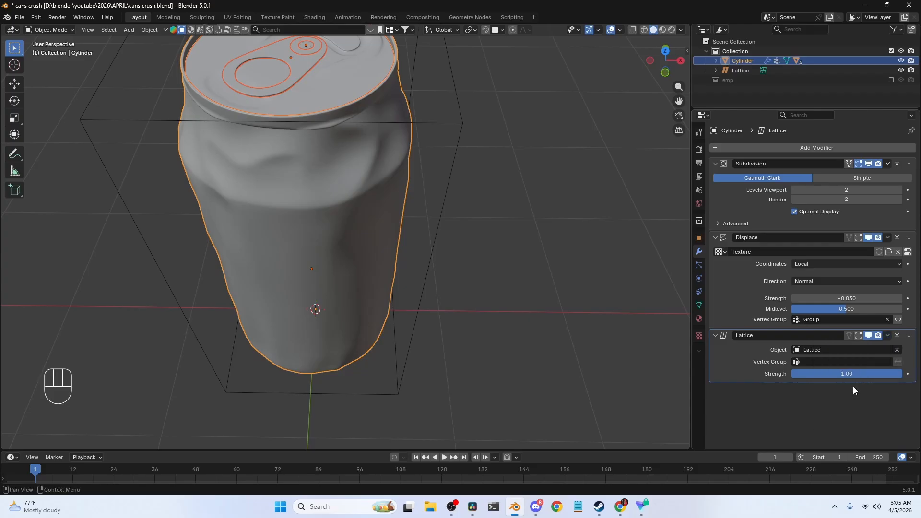
middle_click_drag(536, 174, 577, 242, "shift")
left_click(578, 241)
left_click(322, 166)
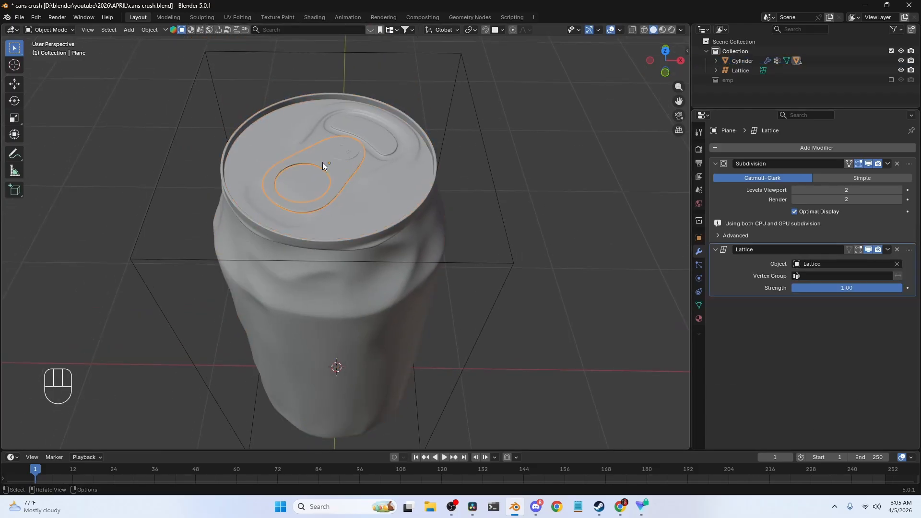
left_click(352, 156)
left_click(393, 205)
Step: Parent the can body to the surrounding lattice and test-move the lattice without keeping the move
left_click(516, 261)
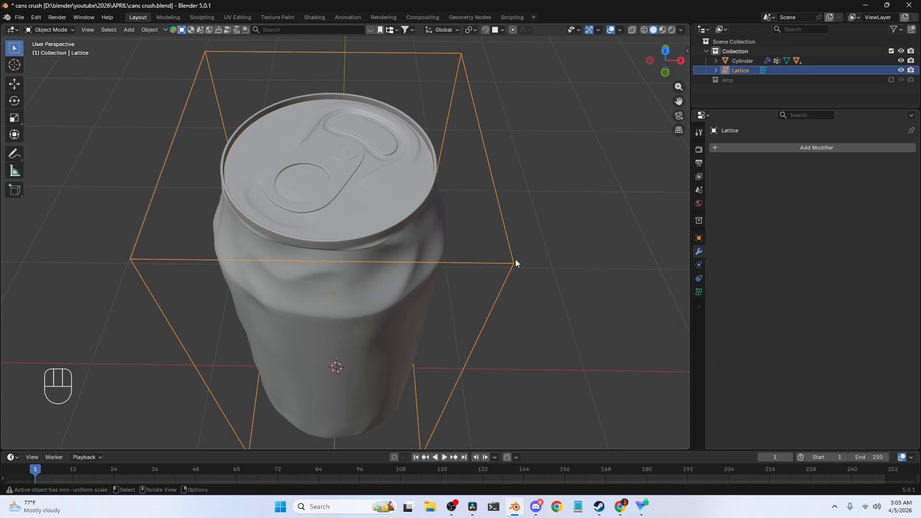
key("grave")
scroll(471, 191, "down", 3)
middle_click_drag(470, 191, 384, 235)
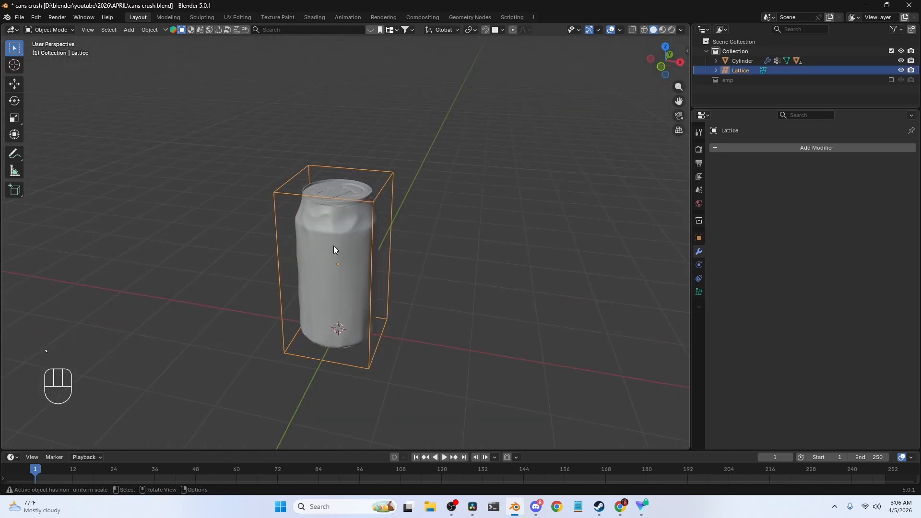
left_click(332, 247)
left_click(387, 180, "shift")
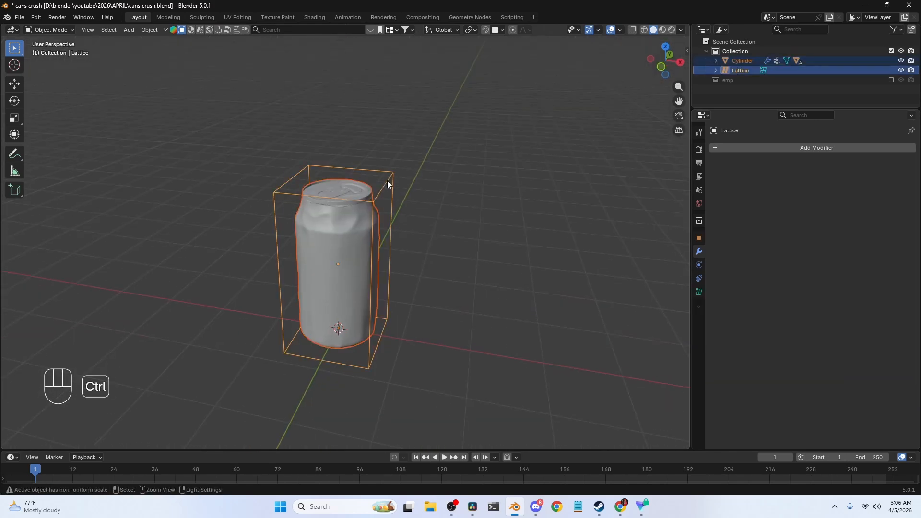
key("ctrl+p")
left_click(387, 180)
left_click(474, 178)
left_click(393, 179)
key("g")
right_click(372, 123)
Step: Try flattening the can by moving the lattice's top points far down along Z, and undo the move
key("grave")
scroll(374, 134, "up", 3)
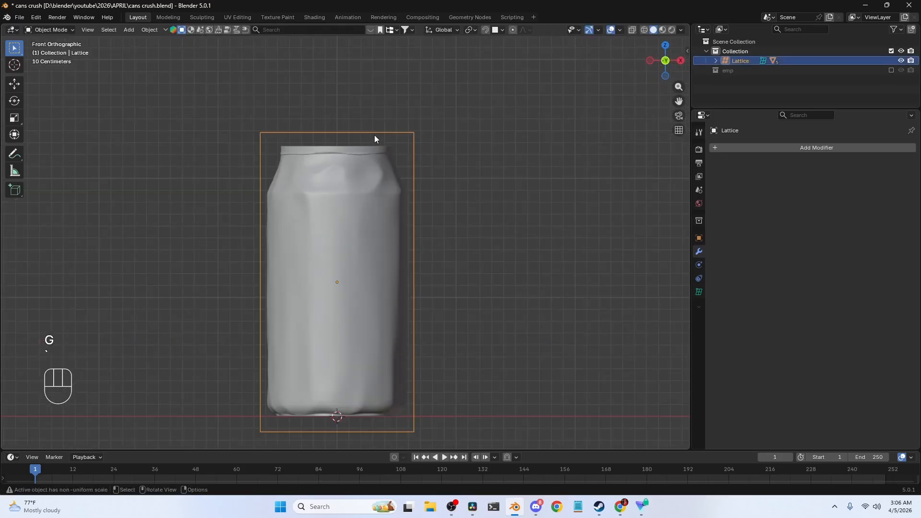
middle_click_drag(407, 150, 433, 173)
key("Tab")
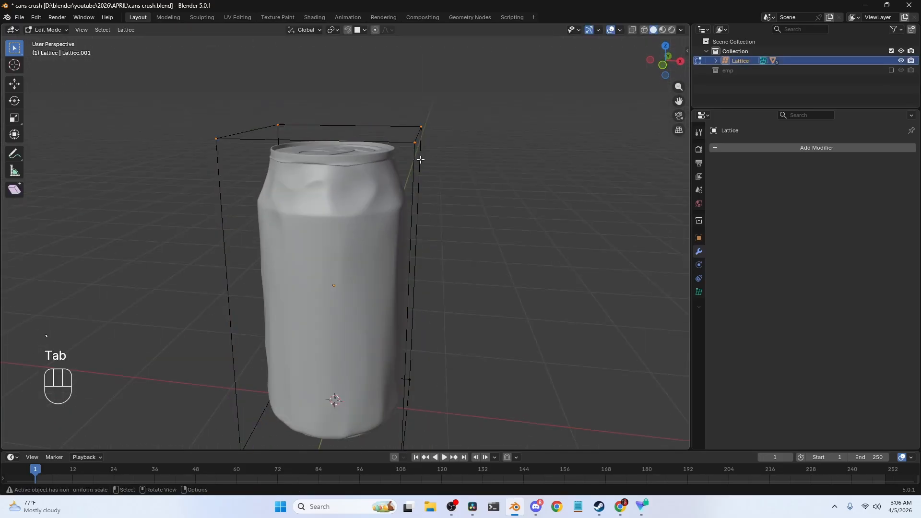
scroll(412, 135, "down", 3)
key("g")
key("z")
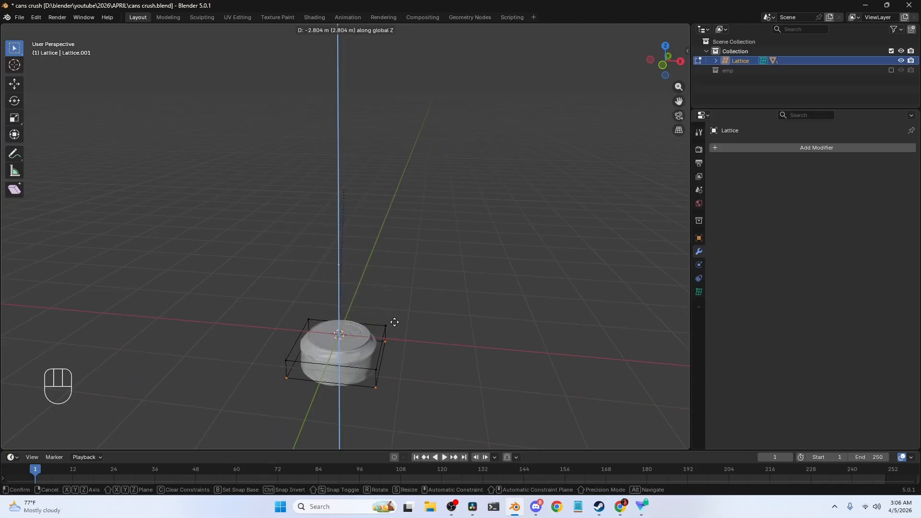
left_click(391, 345)
middle_click_drag(392, 346, 357, 163)
scroll(434, 261, "up", 4)
scroll(358, 163, "down", 4)
key("ctrl+z")
middle_click_drag(456, 117, 481, 255, "shift")
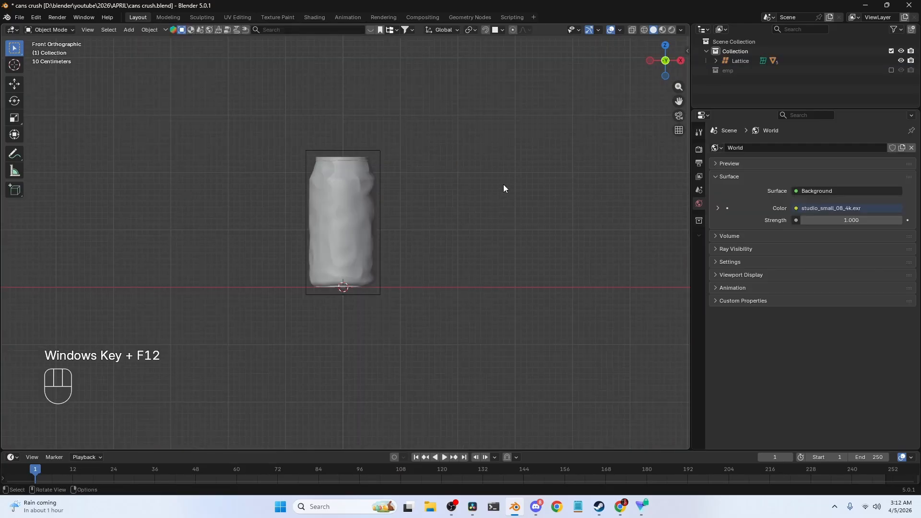
Step: Try squashing the can in front view by lowering the lattice's top points along Z, and cancel the move
middle_click_drag(392, 187, 413, 192)
left_click(402, 182)
key("grave")
left_click(359, 143)
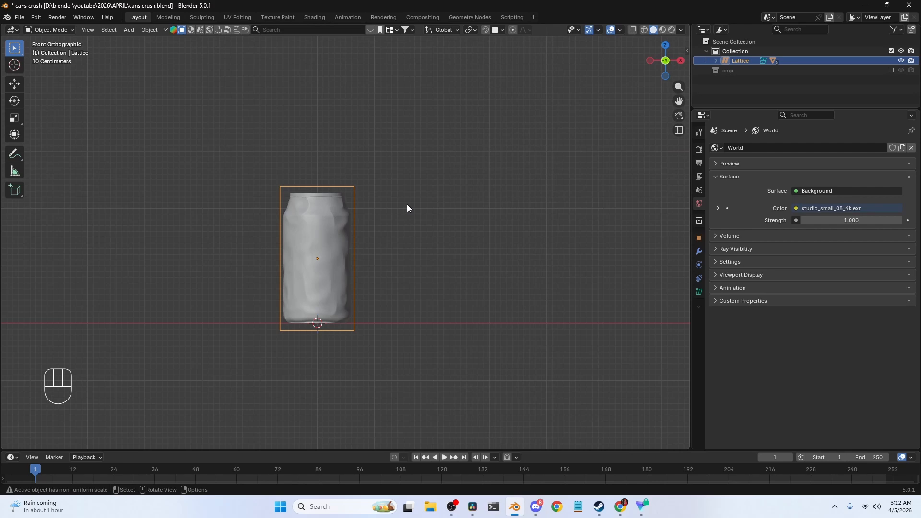
key("Tab")
key("Tab")
key("g")
right_click(384, 165)
key("Tab")
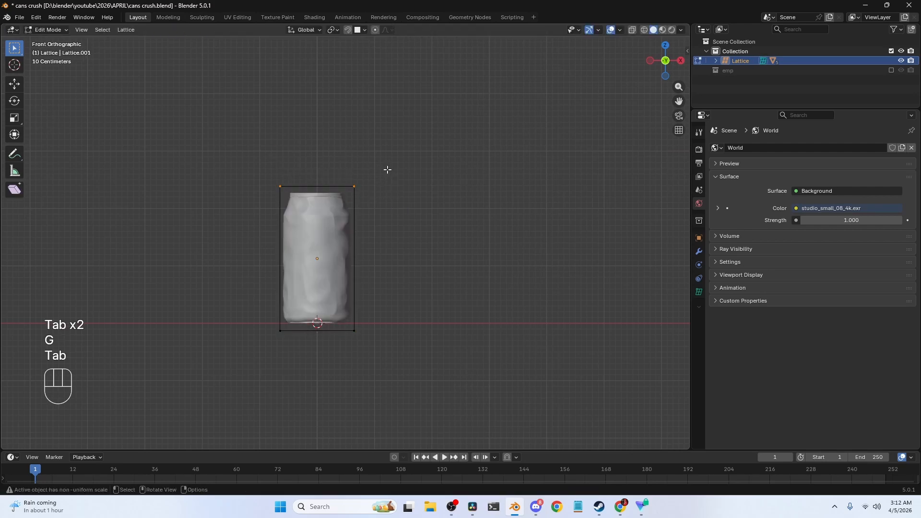
key("g")
key("z")
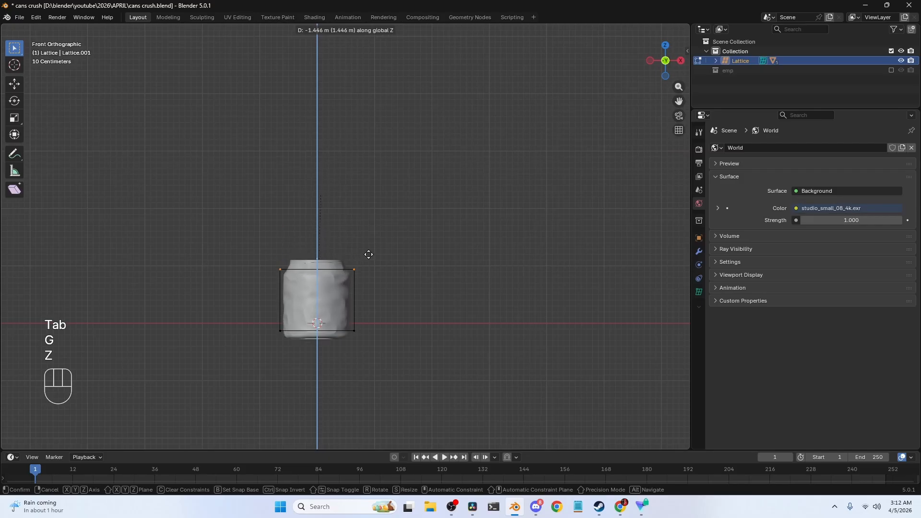
right_click(364, 257)
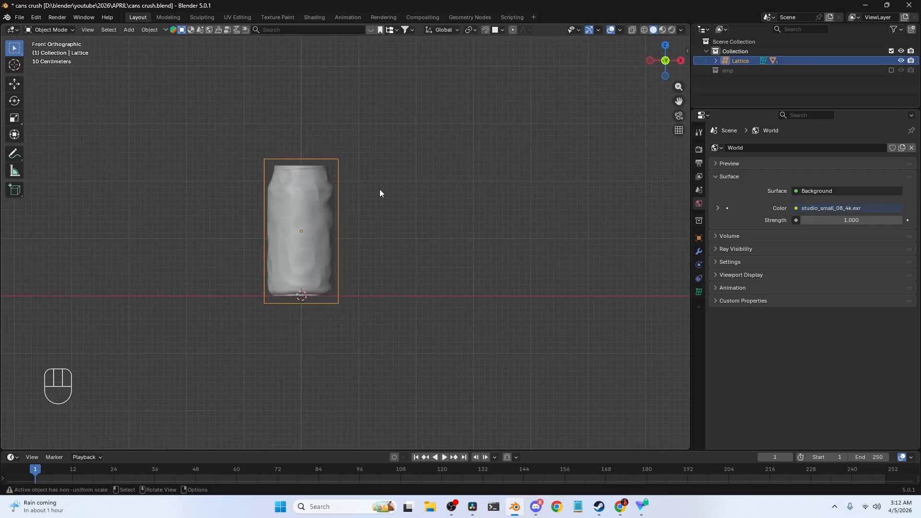
Step: Duplicate the lattice and place the copy beside the can, about 1.8 m away along X
key("g")
right_click(376, 129)
key("shift+d")
key("x")
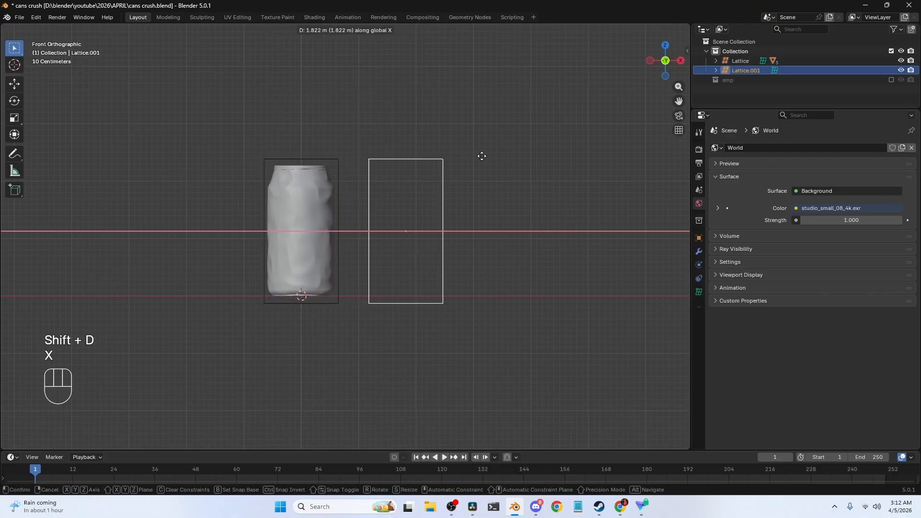
left_click(469, 160)
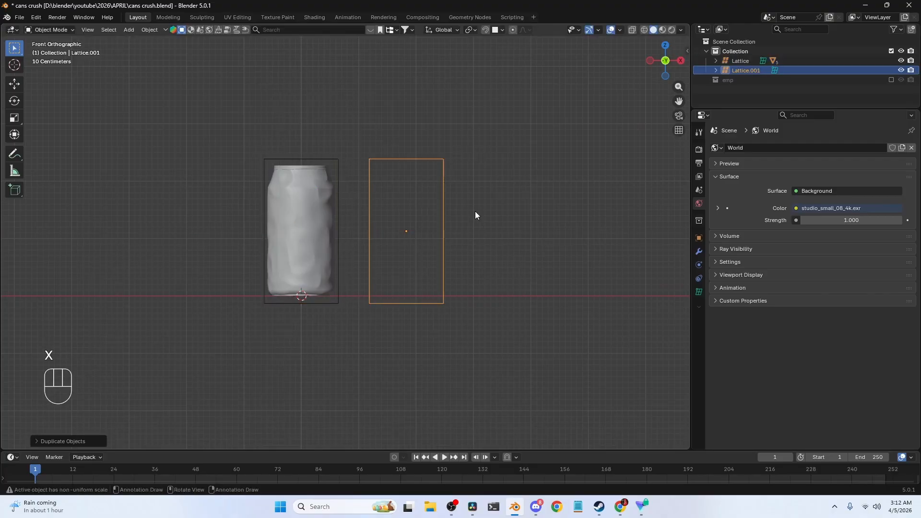
Step: Add a Copy Scale constraint to the can's lattice with the duplicate lattice as target, and turn off its X axis
left_click(314, 157)
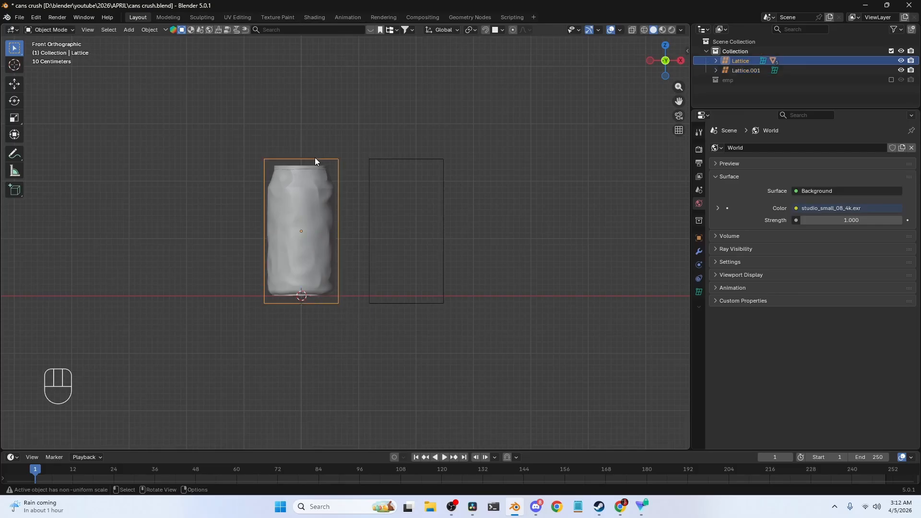
left_click(700, 281)
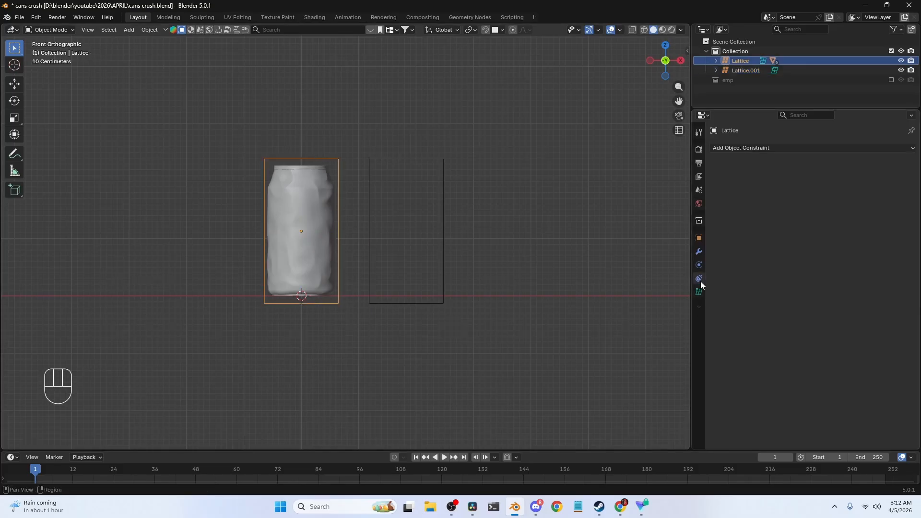
left_click(773, 146)
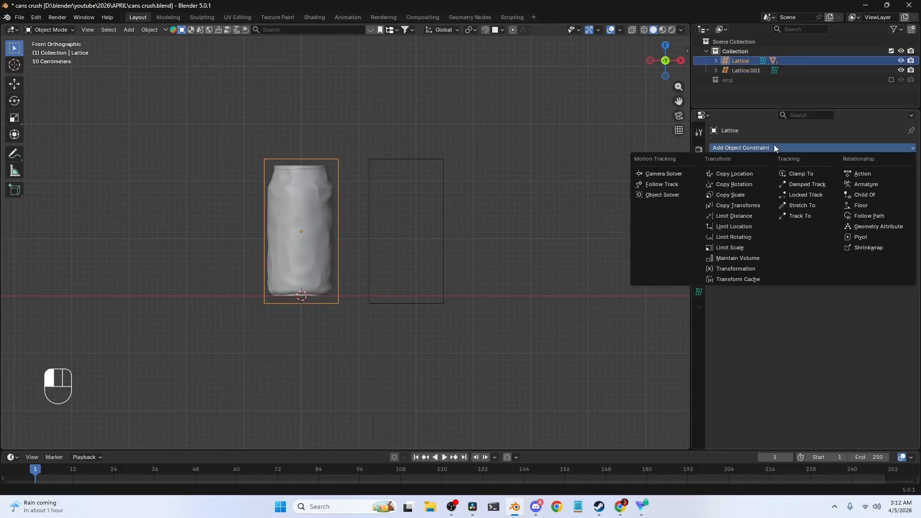
left_click(744, 194)
left_click(896, 178)
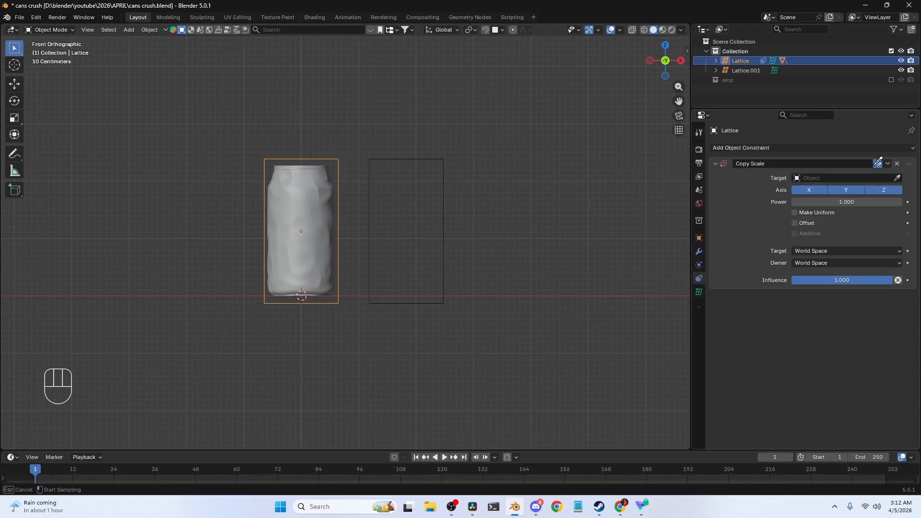
left_click(422, 159)
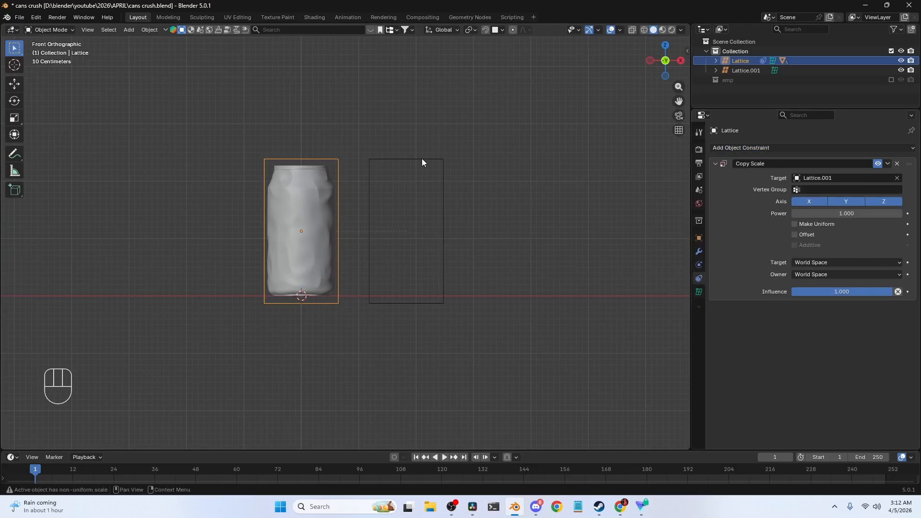
left_click(806, 202)
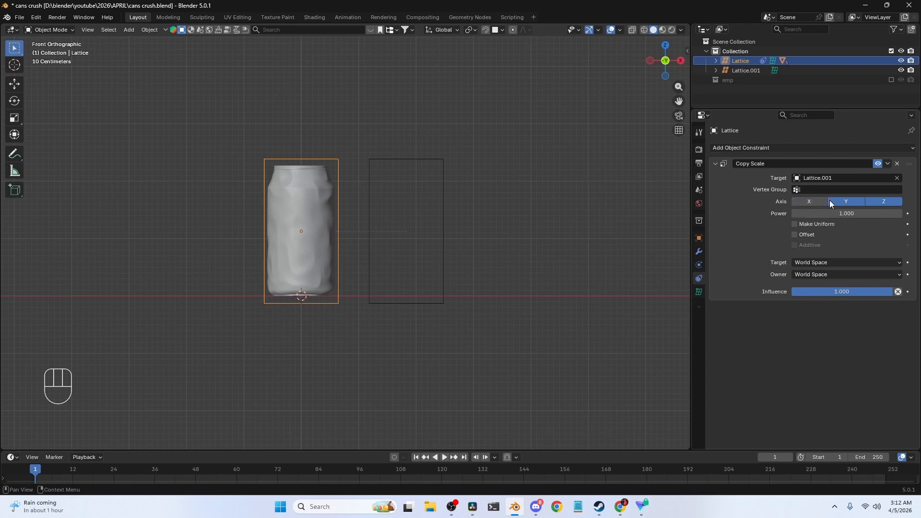
Step: Scale the duplicate lattice strongly down along Z to squash the can into a flat disc, and inspect the wrinkles
left_click(398, 161)
key("s")
key("z")
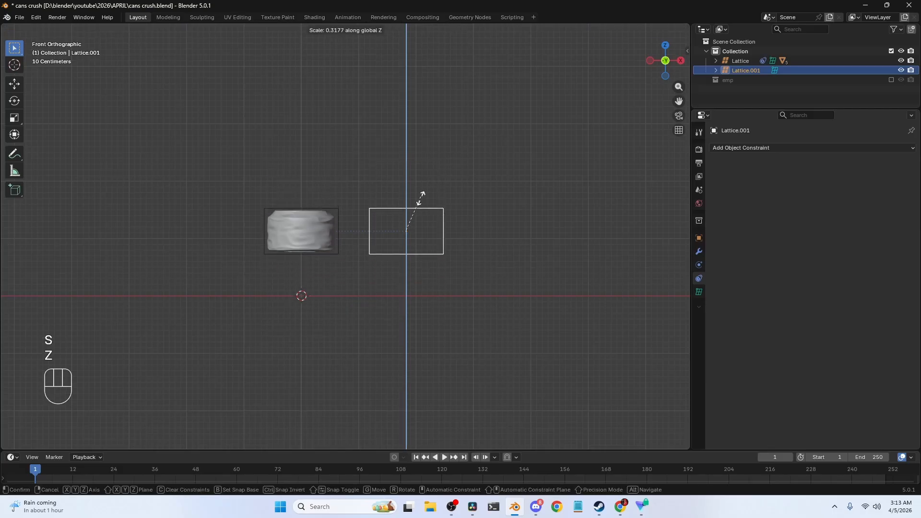
left_click(369, 232)
middle_click_drag(370, 231, 401, 212, "shift")
scroll(426, 229, "up", 6)
scroll(317, 238, "down", 5)
scroll(435, 217, "up", 6)
scroll(447, 209, "down", 4)
Step: Set the can body's Subdivision viewport levels to 4
left_click(398, 210)
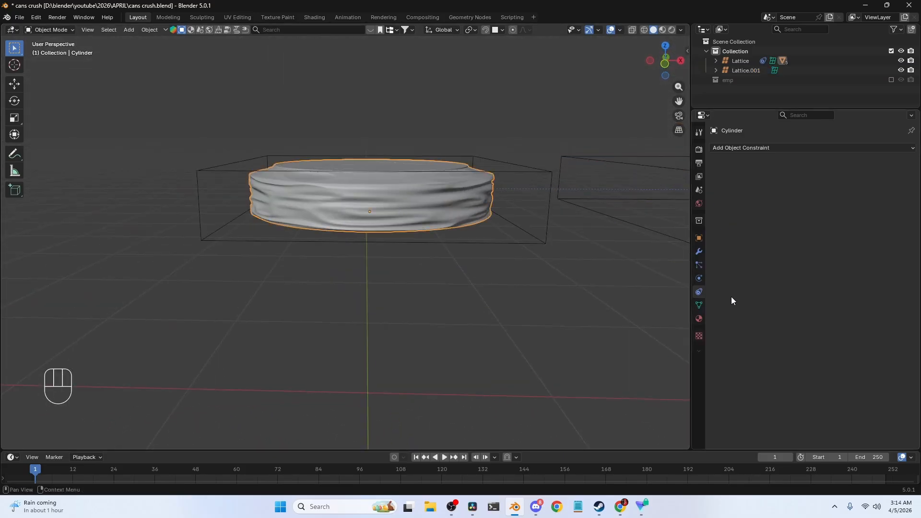
left_click(699, 252)
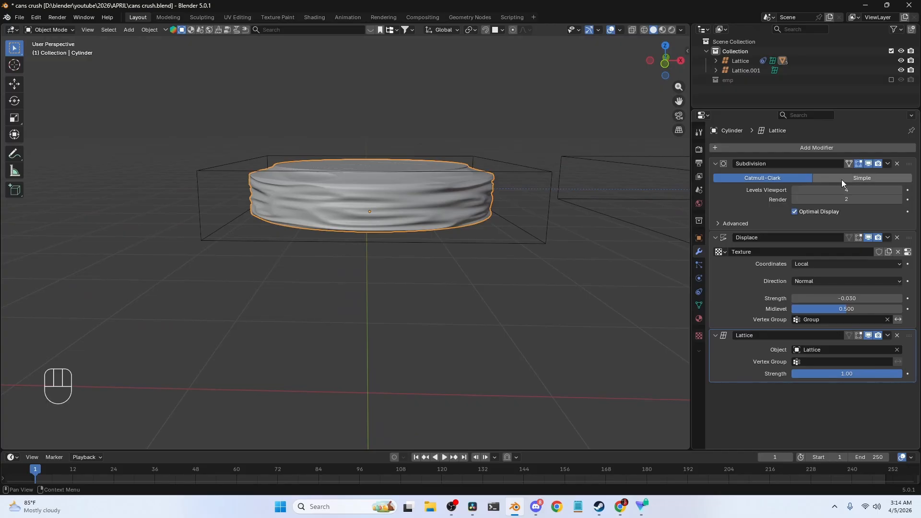
left_click(899, 191)
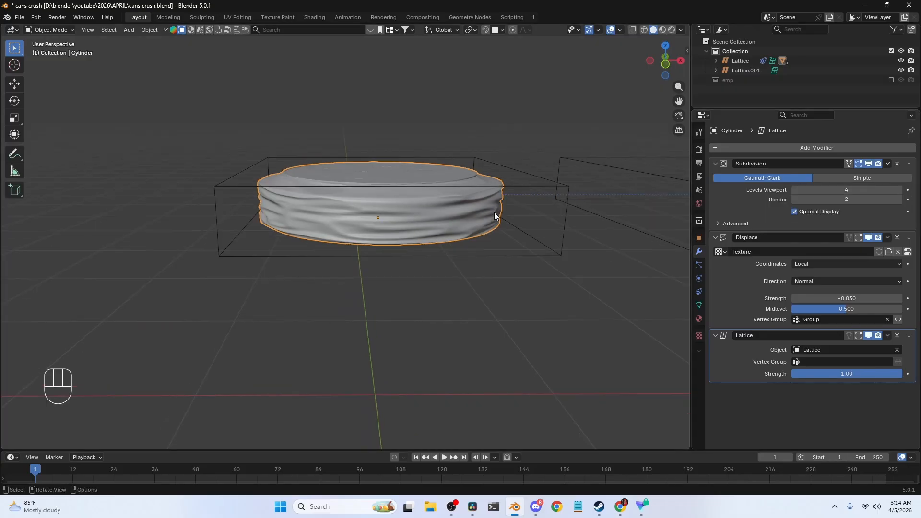
Step: Open the settings of the can's Displace texture and enable its Color Ramp
left_click(907, 253)
scroll(846, 259, "down", 5)
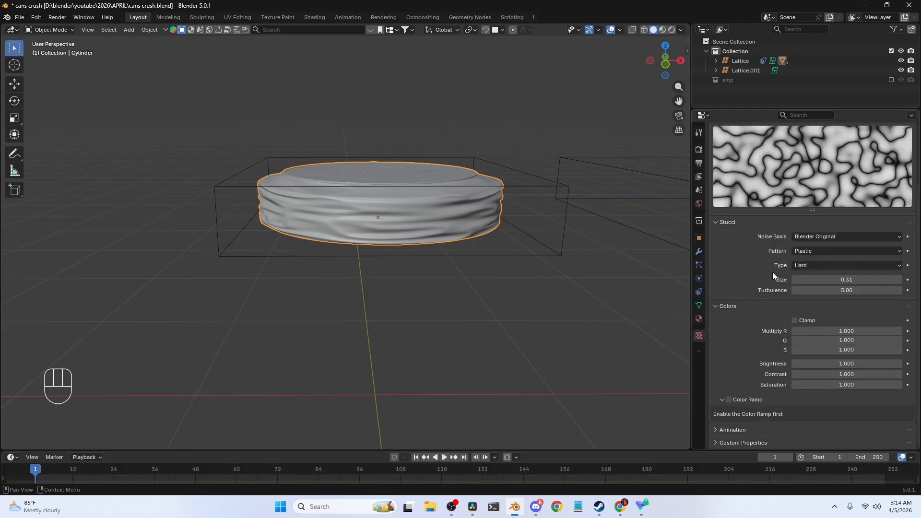
left_click(747, 399)
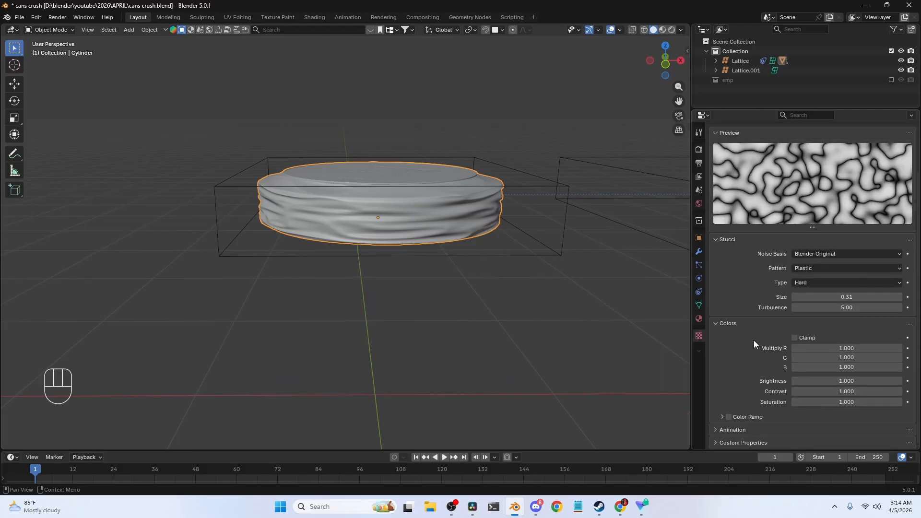
left_click(722, 416)
scroll(753, 375, "down", 2)
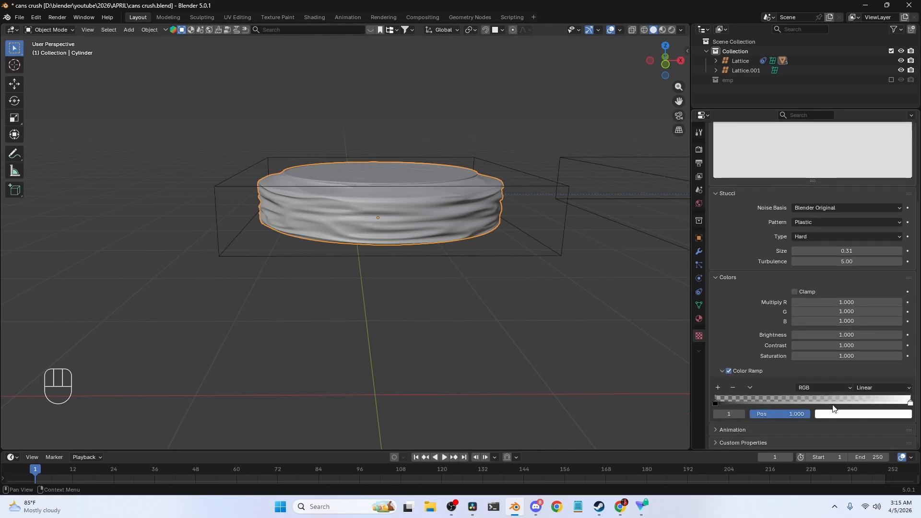
Step: Move the Color Ramp's white stop to about a third of the ramp, leaving the black stop at 0
mouse_move(717, 403)
left_mouse_down()
mouse_move(819, 407)
mouse_move(708, 395)
left_mouse_up()
key("ctrl+z")
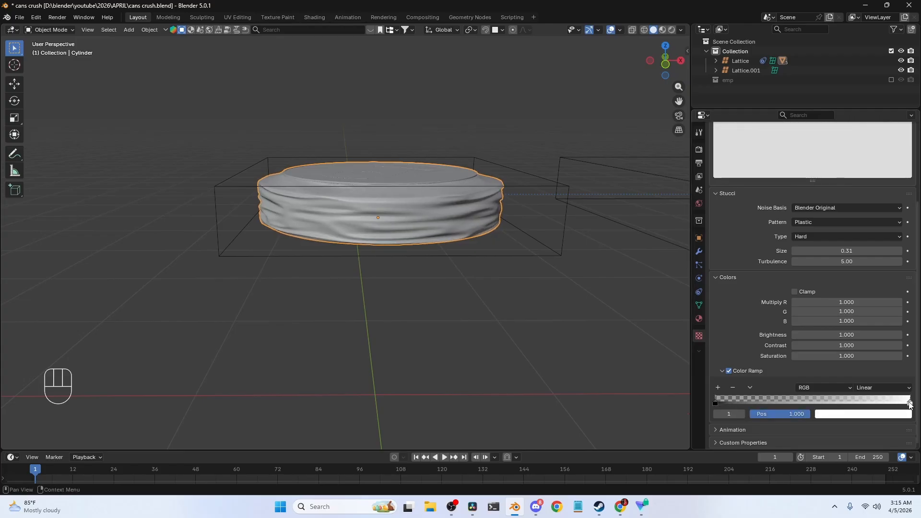
left_click_drag(907, 403, 792, 402)
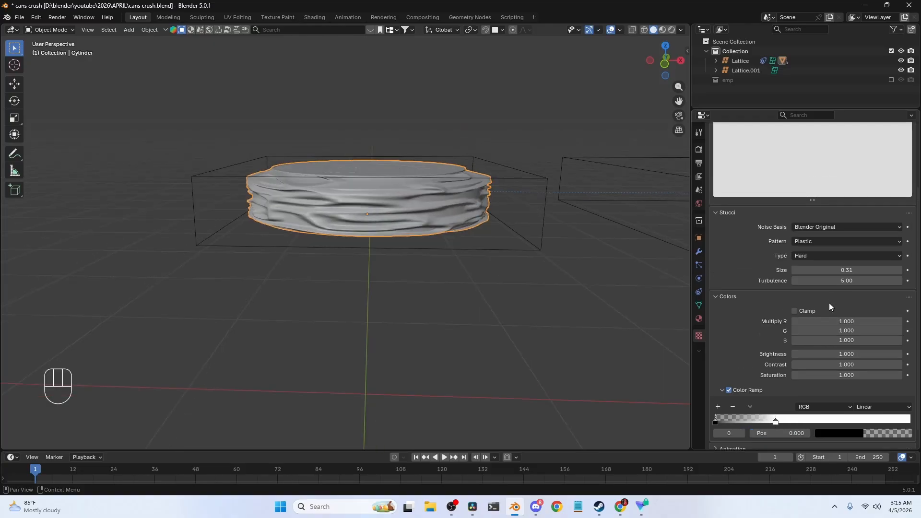
Step: Fine-tune the Size of the Stucci texture and inspect the crushed can's wrinkles up close
scroll(829, 303, "up", 2)
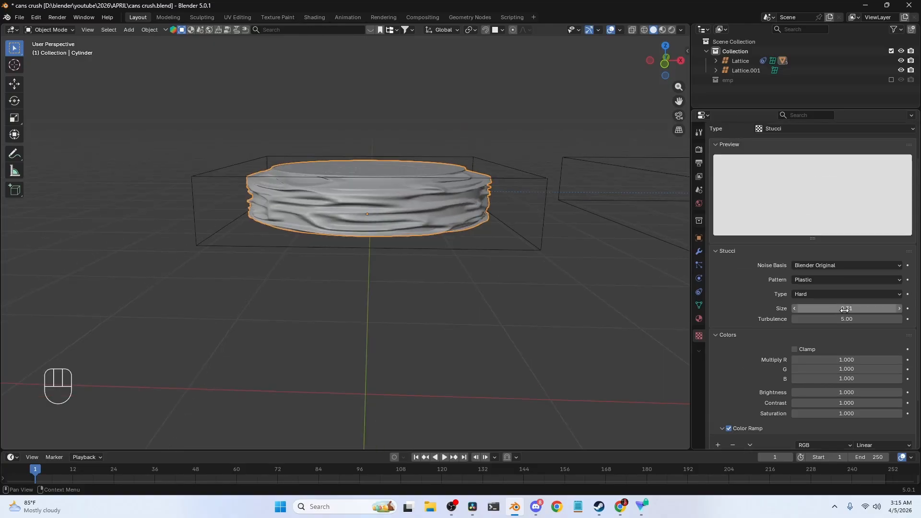
mouse_move(844, 309)
left_mouse_down("shift")
mouse_move(816, 309)
mouse_move(844, 310)
mouse_move(841, 319)
left_mouse_up("shift")
middle_click_drag(523, 234, 538, 263)
scroll(526, 263, "up", 5)
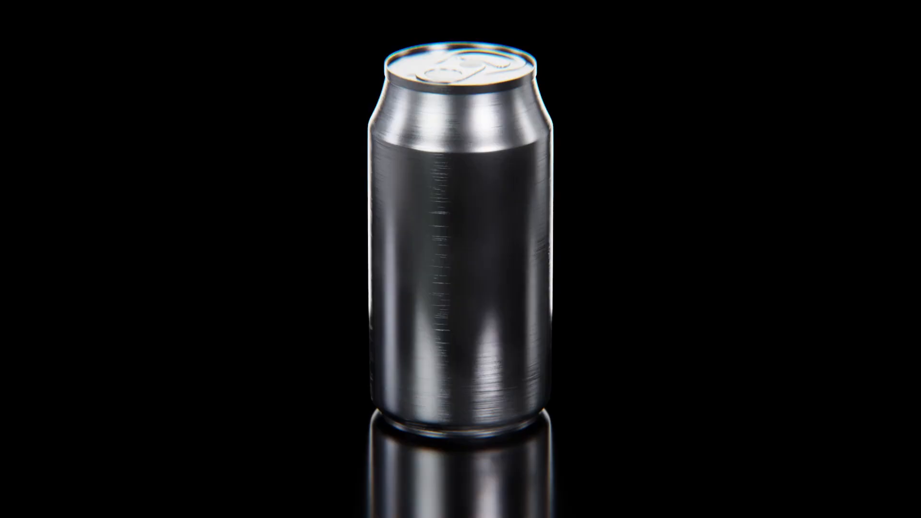